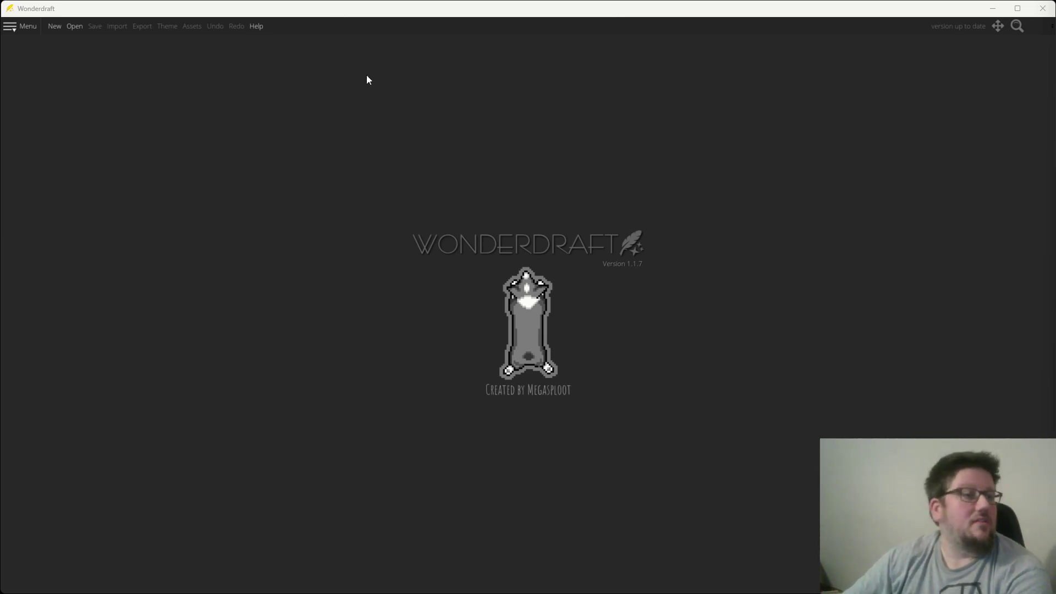
Create a new 1920×1080 map with the default settings
{"action": "left_click", "coordinate": [55, 26]}
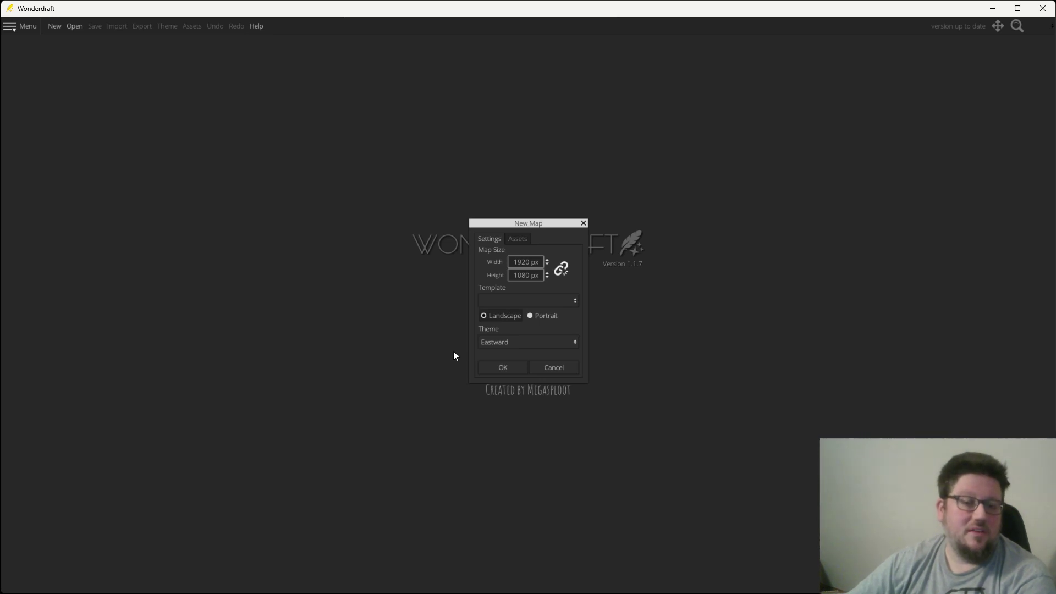
{"action": "left_click", "coordinate": [509, 370]}
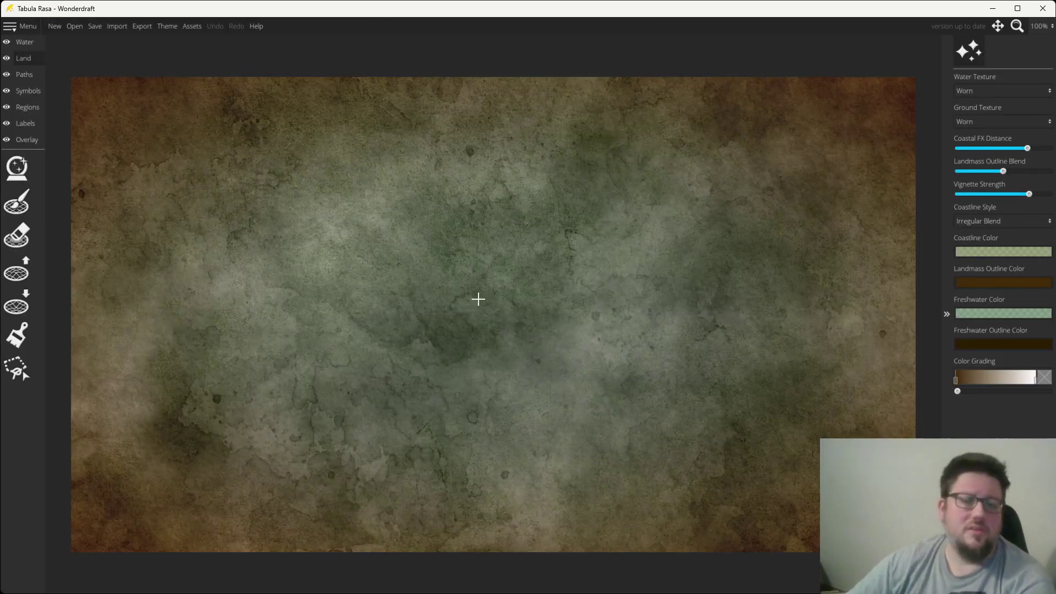
{"action": "scroll", "coordinate": [479, 299], "scroll_direction": "down", "scroll_amount": 1}
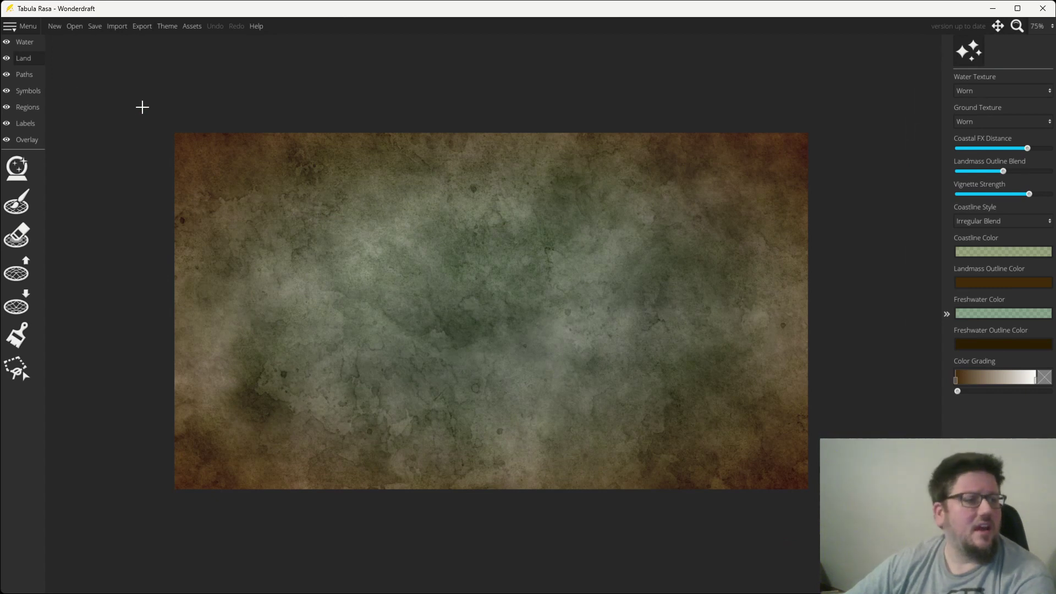
Generate a Continent-pattern landmass with one large island and several smaller ones
{"action": "left_click", "coordinate": [17, 168]}
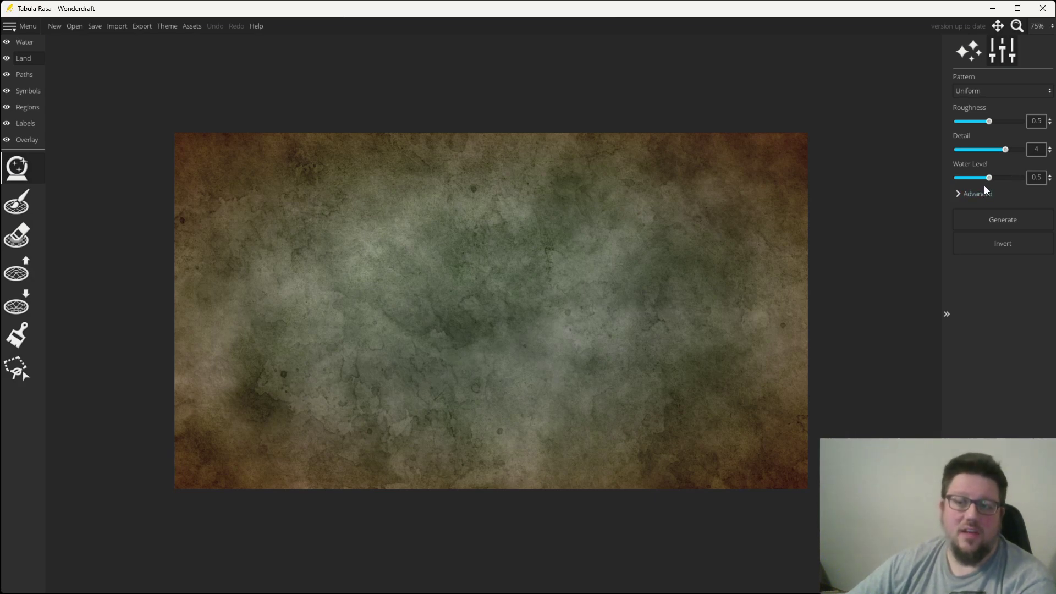
{"action": "left_click", "coordinate": [977, 91]}
{"action": "left_click", "coordinate": [983, 117]}
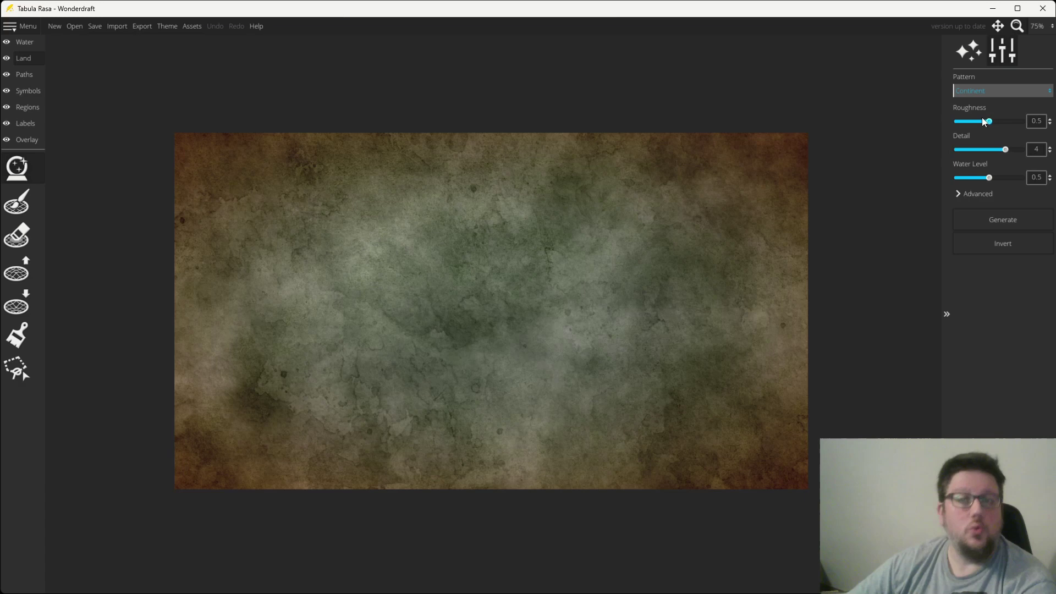
{"action": "left_click", "coordinate": [1002, 226]}
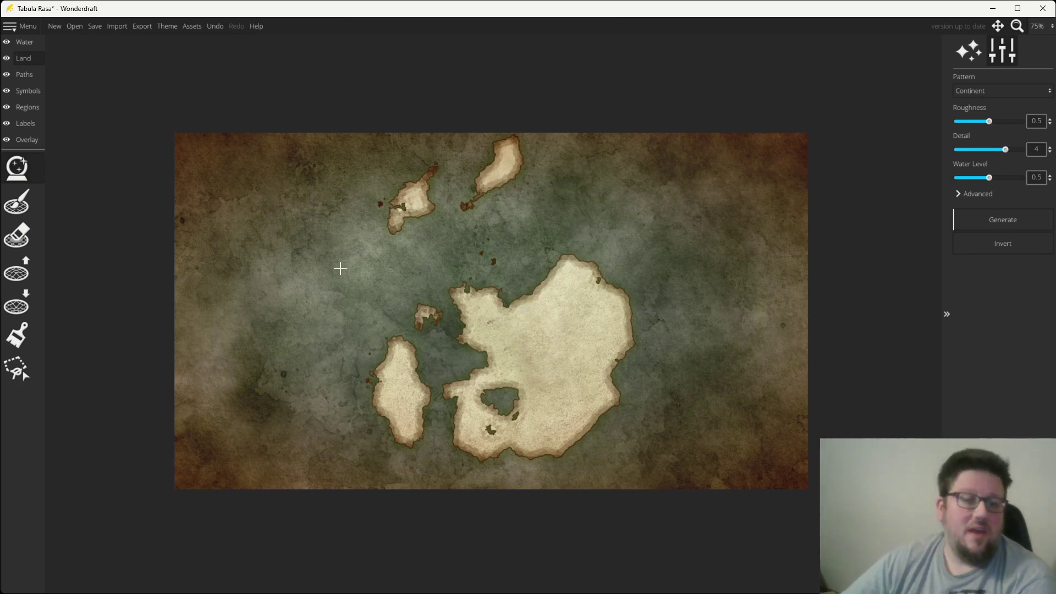
Stamp five town symbols: three on the main island, one each on two western islands
{"action": "left_click", "coordinate": [26, 94]}
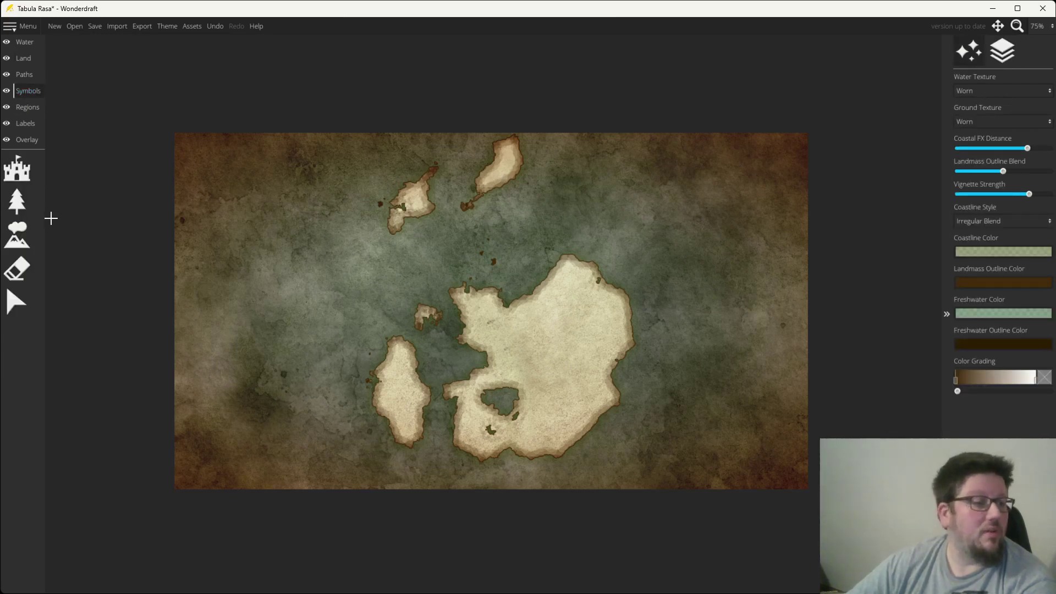
{"action": "left_click", "coordinate": [16, 170]}
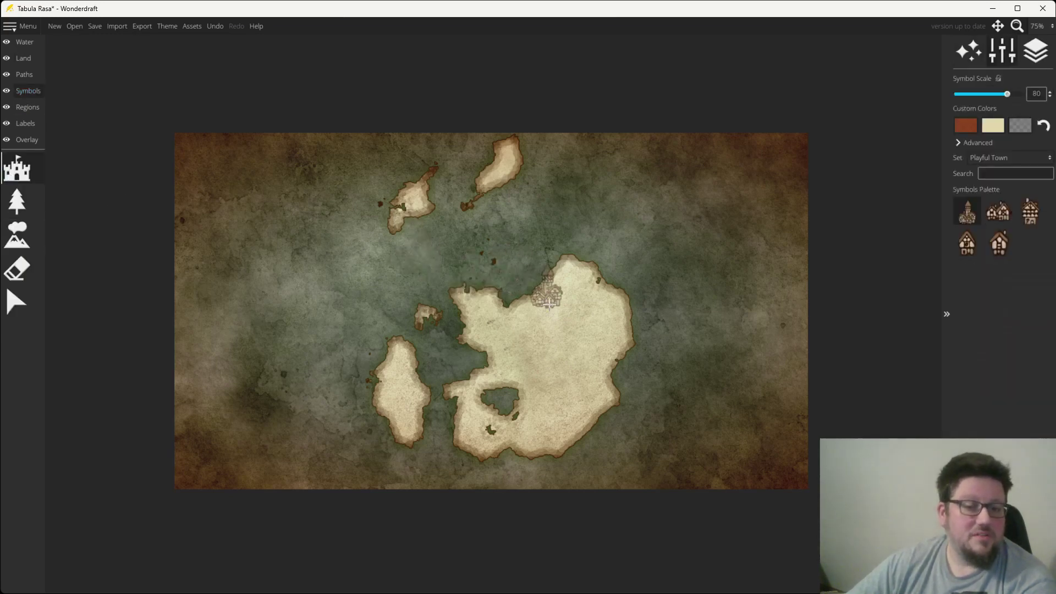
{"action": "scroll", "coordinate": [571, 287], "scroll_direction": "down", "scroll_amount": 3}
{"action": "left_click", "coordinate": [570, 278]}
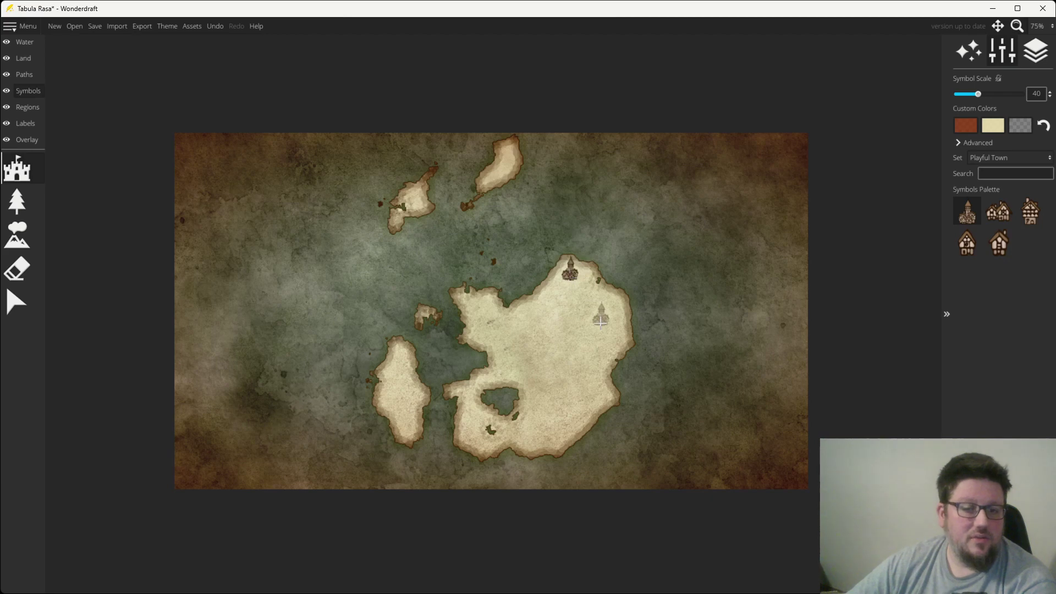
{"action": "left_click", "coordinate": [603, 400]}
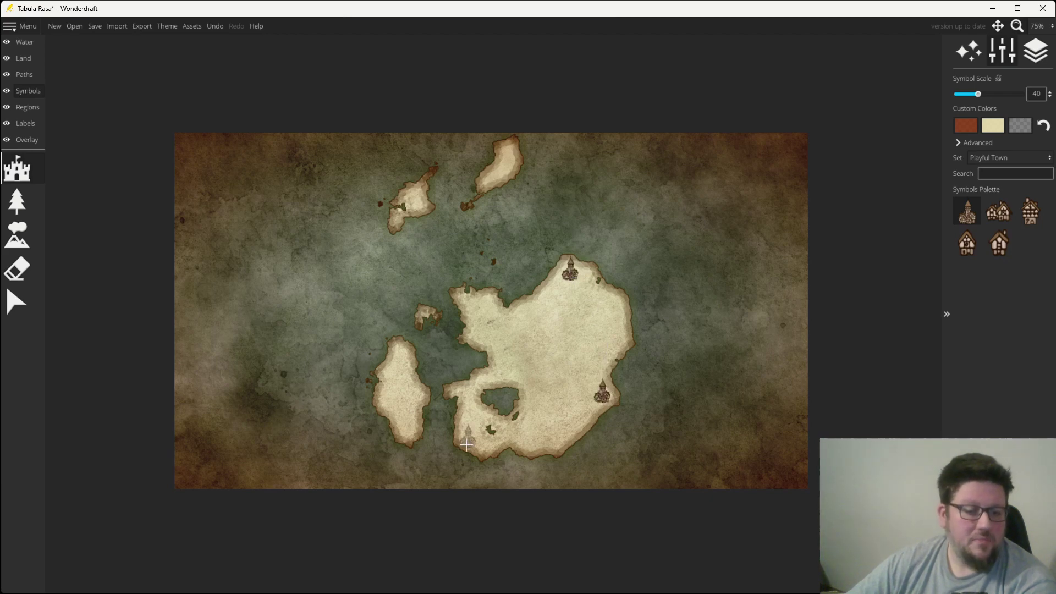
{"action": "left_click", "coordinate": [469, 447]}
{"action": "left_click", "coordinate": [416, 203]}
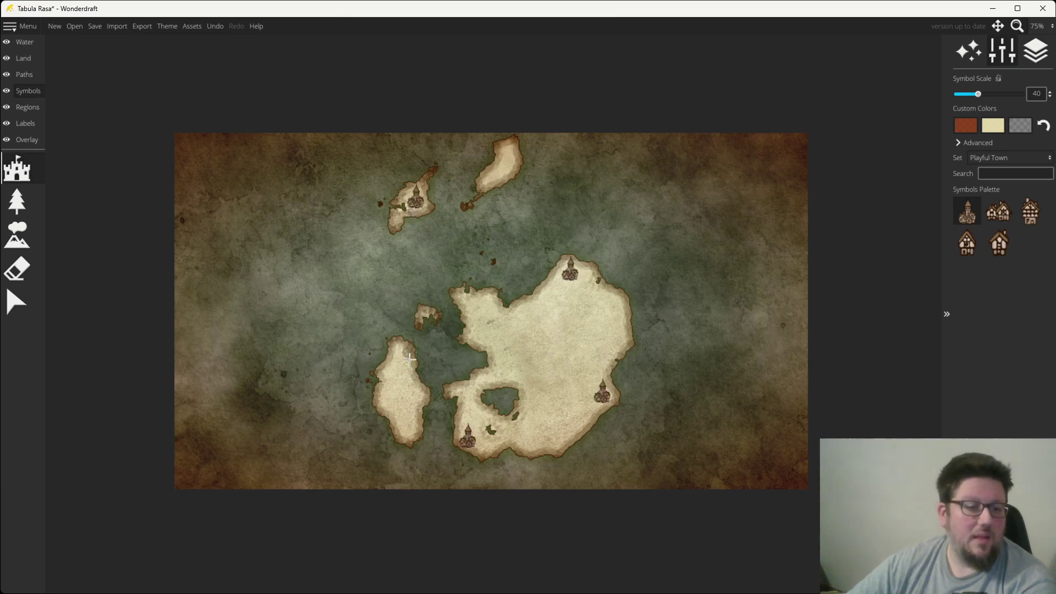
{"action": "left_click", "coordinate": [414, 395]}
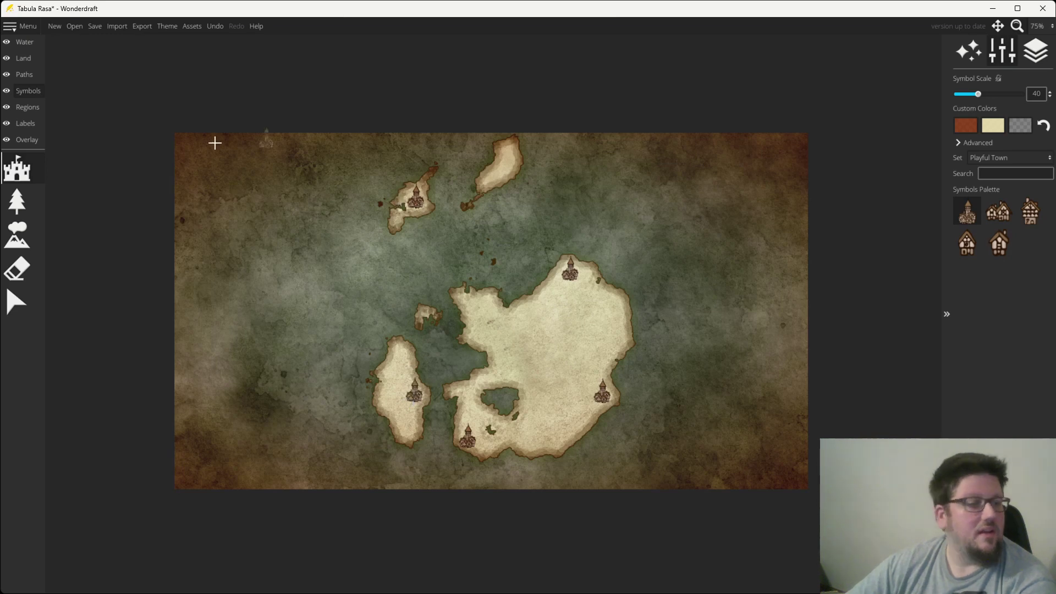
Pick the second mountain symbol and paint mountains on the northern islet and the main island's north
{"action": "left_click", "coordinate": [22, 242]}
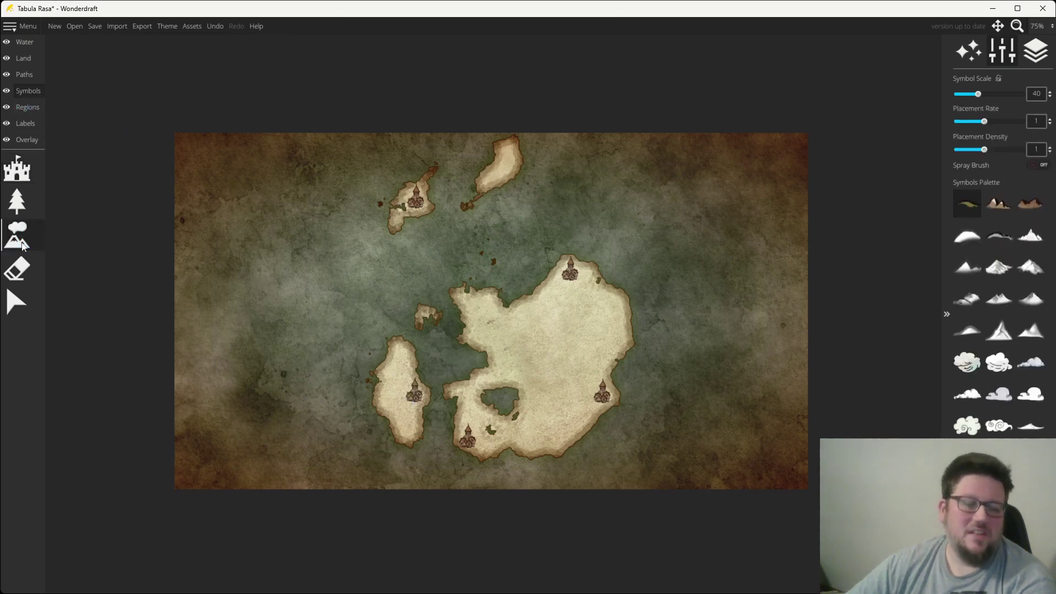
{"action": "key", "text": "bracketleft"}
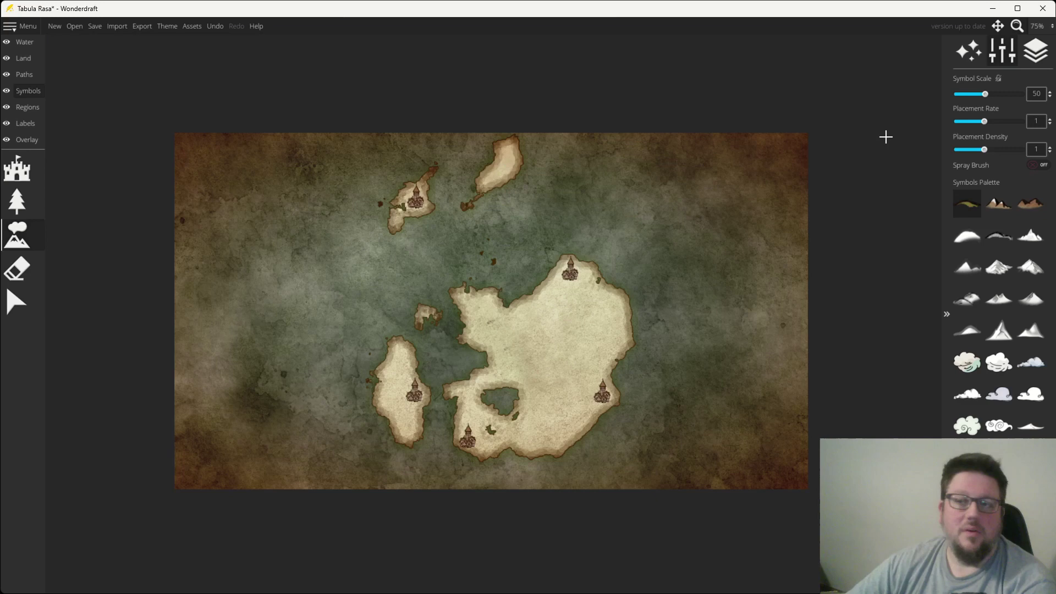
{"action": "left_click", "coordinate": [999, 204]}
{"action": "key", "text": "bracketleft"}
{"action": "key", "text": "bracketright"}
{"action": "key", "text": "bracketright"}
{"action": "key", "text": "bracketright"}
{"action": "key", "text": "bracketright"}
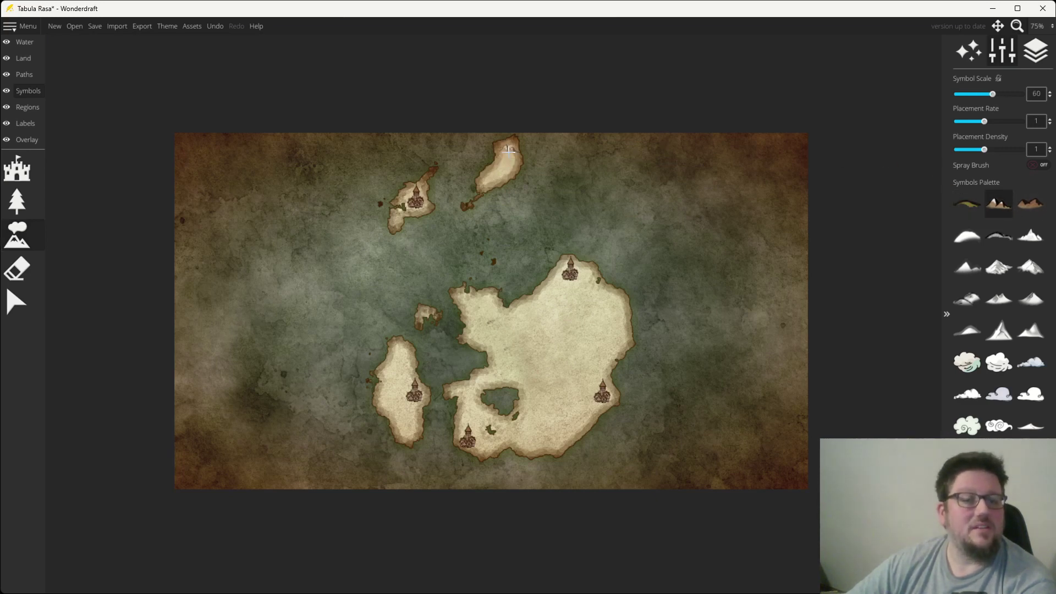
{"action": "left_click_drag", "start_coordinate": [509, 149], "coordinate": [492, 175]}
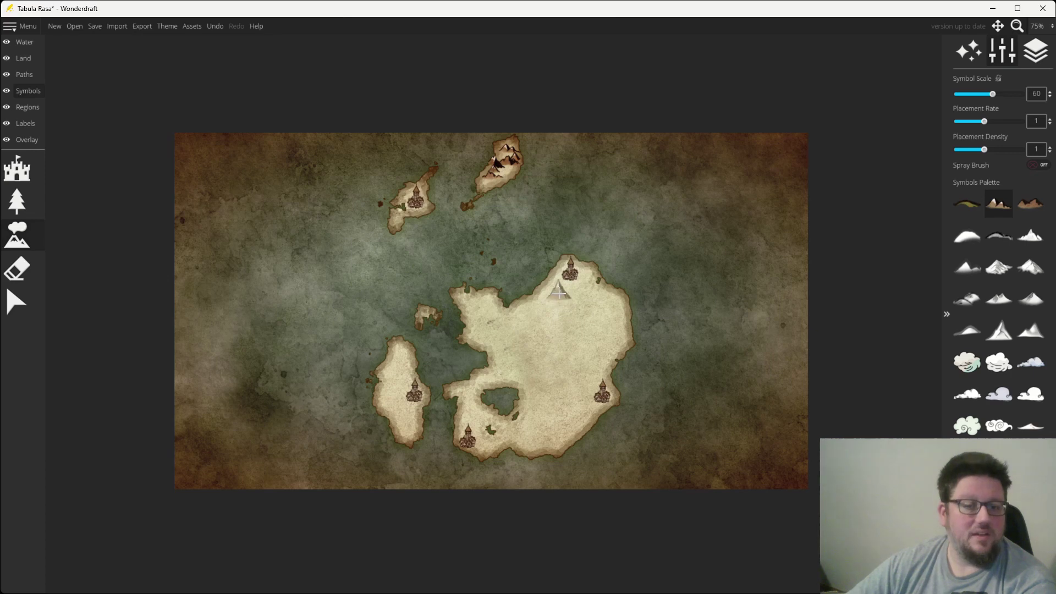
{"action": "mouse_move", "coordinate": [558, 293]}
{"action": "left_mouse_down"}
{"action": "mouse_move", "coordinate": [532, 305]}
{"action": "mouse_move", "coordinate": [531, 315]}
{"action": "mouse_move", "coordinate": [596, 307]}
{"action": "mouse_move", "coordinate": [568, 316]}
{"action": "mouse_move", "coordinate": [594, 336]}
{"action": "mouse_move", "coordinate": [567, 408]}
{"action": "mouse_move", "coordinate": [553, 429]}
{"action": "mouse_move", "coordinate": [487, 442]}
{"action": "mouse_move", "coordinate": [558, 416]}
{"action": "mouse_move", "coordinate": [592, 326]}
{"action": "mouse_move", "coordinate": [581, 316]}
{"action": "mouse_move", "coordinate": [515, 323]}
{"action": "mouse_move", "coordinate": [478, 313]}
{"action": "mouse_move", "coordinate": [488, 346]}
{"action": "mouse_move", "coordinate": [576, 318]}
{"action": "left_mouse_up"}
Add mountains down the western island, on the main island's western shore and along the lagoon's south edge
{"action": "scroll", "coordinate": [545, 424], "scroll_direction": "up", "scroll_amount": 2}
{"action": "scroll", "coordinate": [544, 425], "scroll_direction": "up", "scroll_amount": 2}
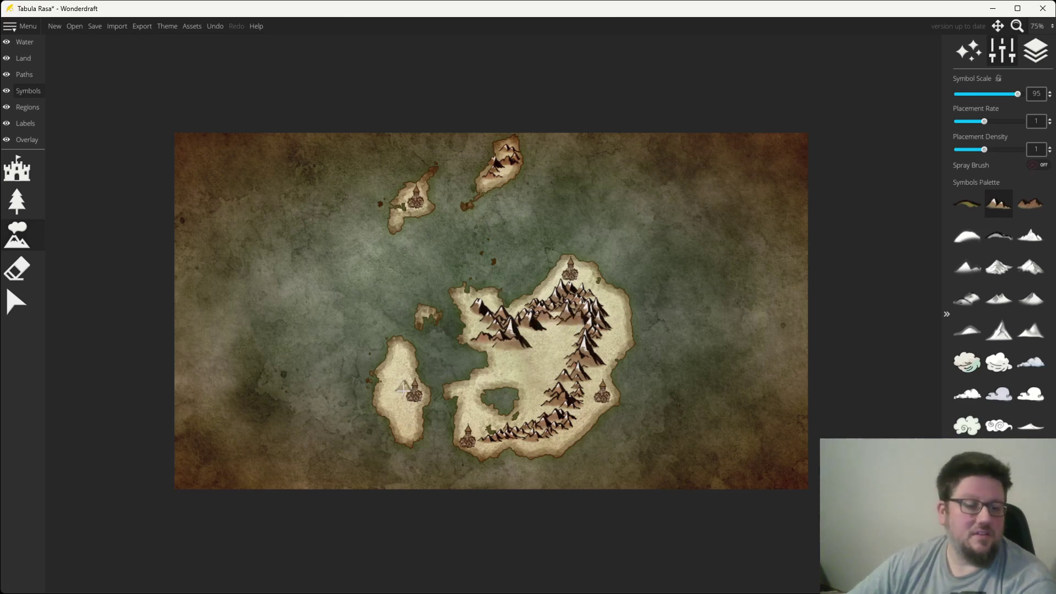
{"action": "mouse_move", "coordinate": [405, 388]}
{"action": "left_mouse_down"}
{"action": "mouse_move", "coordinate": [396, 367]}
{"action": "mouse_move", "coordinate": [403, 427]}
{"action": "left_mouse_up"}
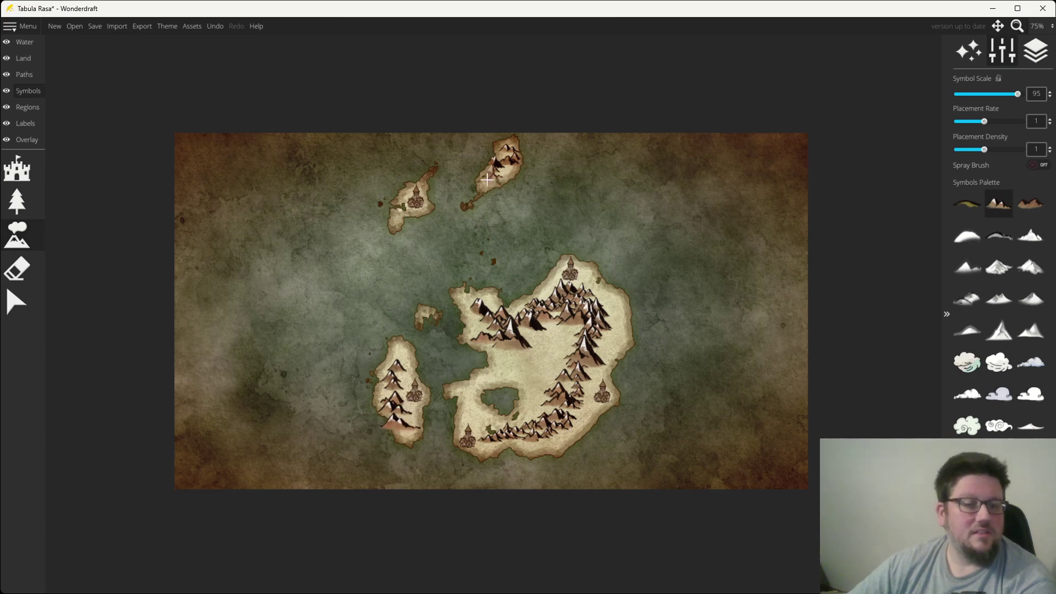
{"action": "scroll", "coordinate": [490, 177], "scroll_direction": "up", "scroll_amount": 1}
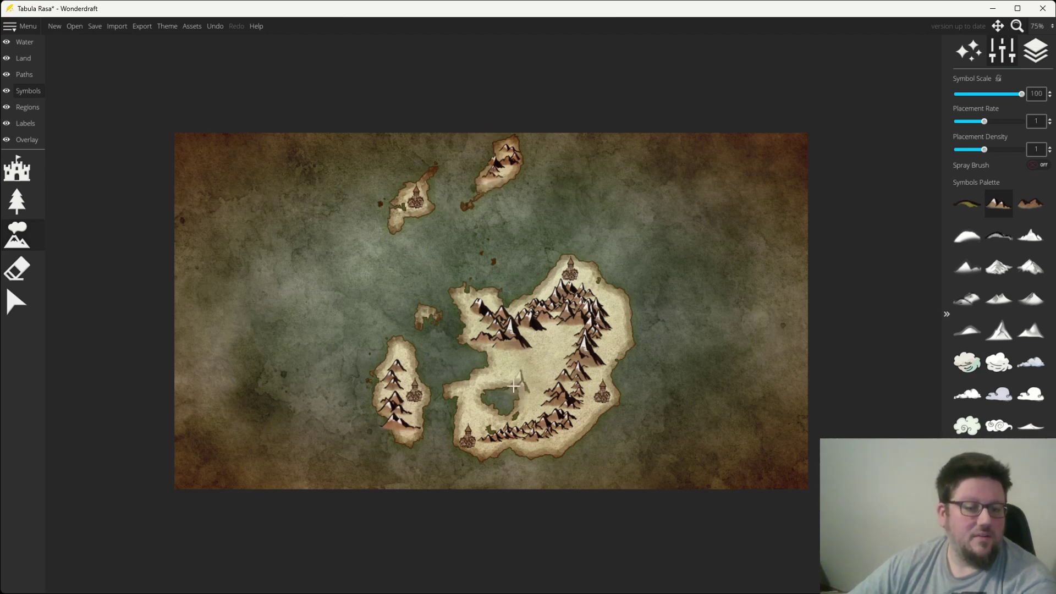
{"action": "left_click", "coordinate": [468, 385]}
{"action": "scroll", "coordinate": [470, 392], "scroll_direction": "down", "scroll_amount": 7}
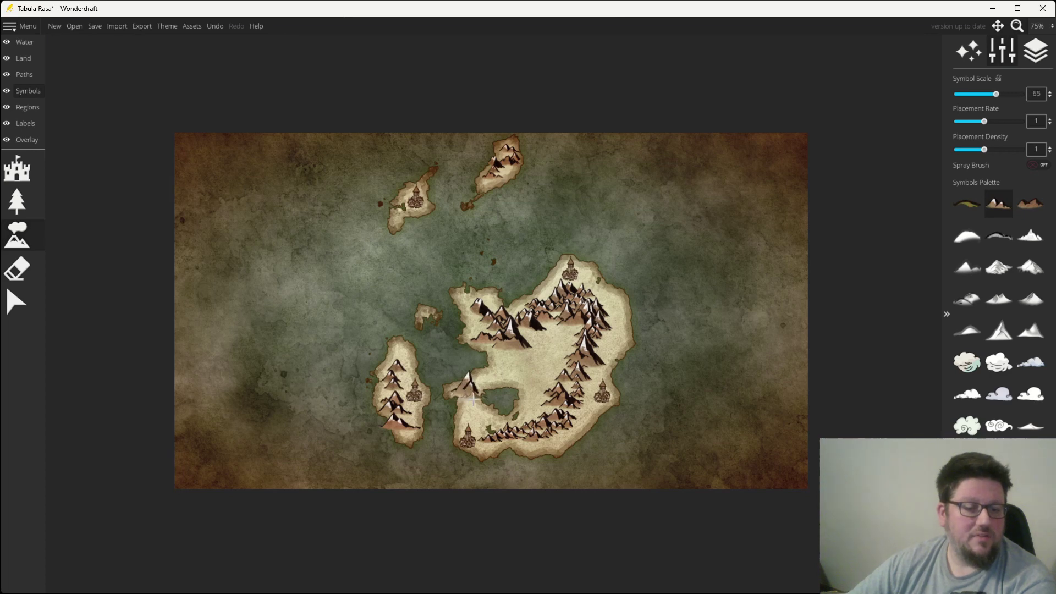
{"action": "mouse_move", "coordinate": [473, 397]}
{"action": "left_mouse_down"}
{"action": "mouse_move", "coordinate": [476, 418]}
{"action": "mouse_move", "coordinate": [517, 432]}
{"action": "left_mouse_up"}
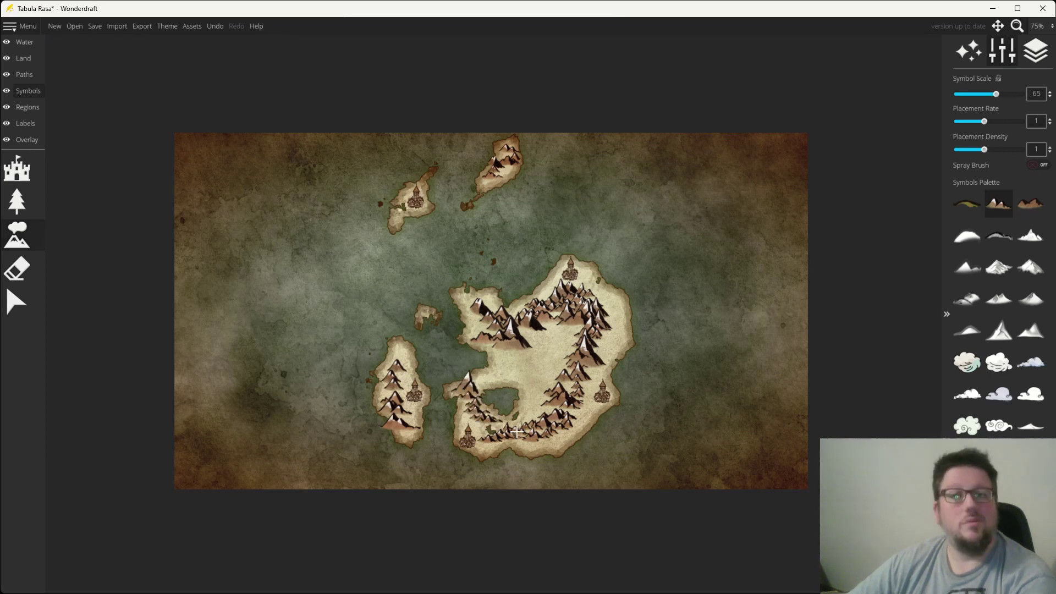
Paint yellow-green trees among the mountains of the main, western and northwest islands and across the main island's centre
{"action": "left_click", "coordinate": [20, 202]}
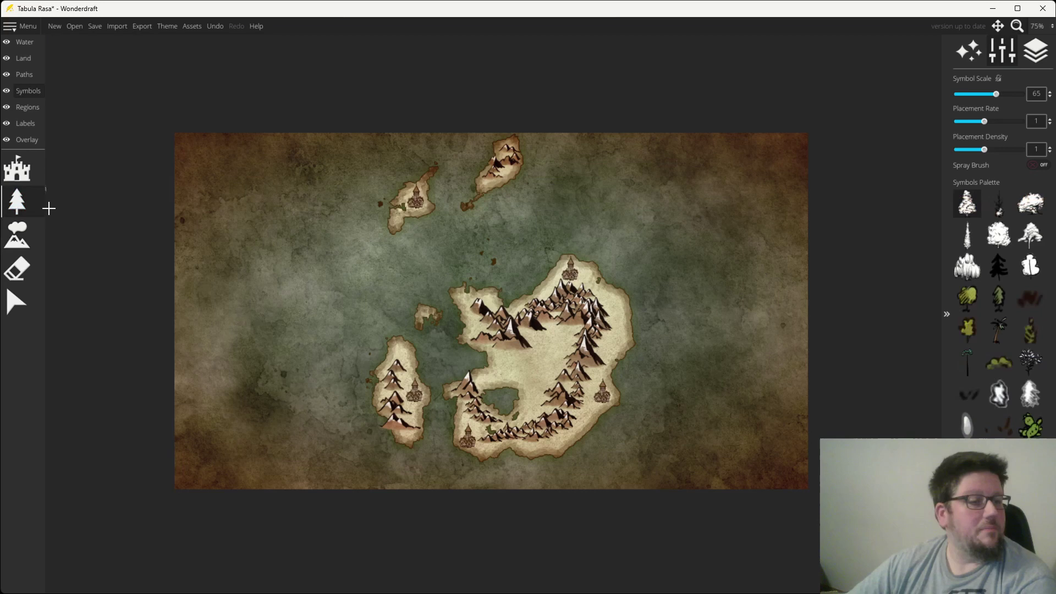
{"action": "left_click", "coordinate": [969, 298]}
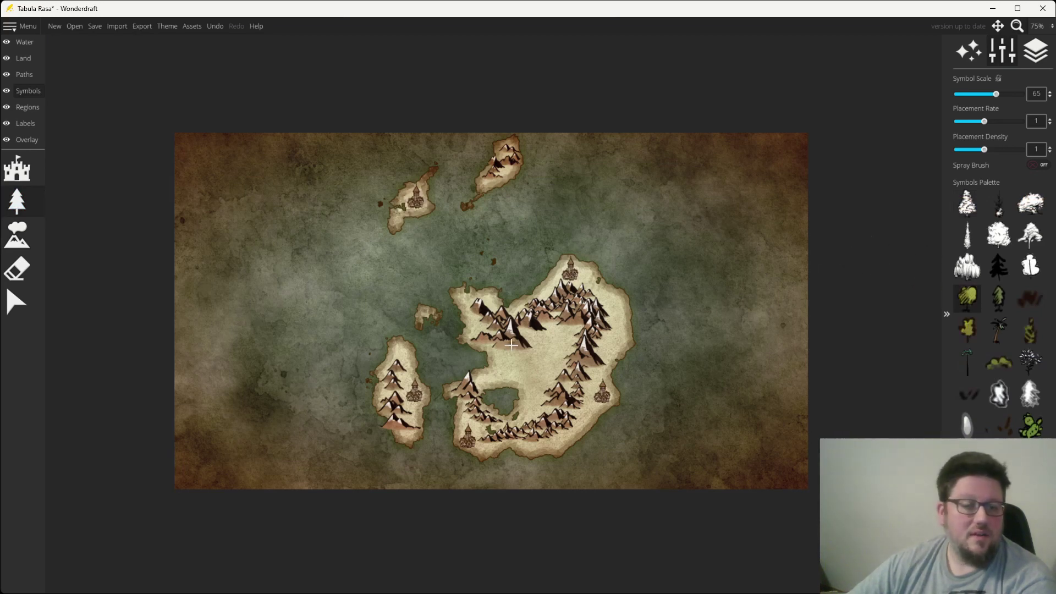
{"action": "mouse_move", "coordinate": [557, 317]}
{"action": "left_mouse_down"}
{"action": "mouse_move", "coordinate": [504, 336]}
{"action": "mouse_move", "coordinate": [478, 312]}
{"action": "mouse_move", "coordinate": [487, 335]}
{"action": "mouse_move", "coordinate": [481, 304]}
{"action": "mouse_move", "coordinate": [518, 324]}
{"action": "mouse_move", "coordinate": [518, 336]}
{"action": "mouse_move", "coordinate": [551, 317]}
{"action": "mouse_move", "coordinate": [579, 322]}
{"action": "mouse_move", "coordinate": [578, 308]}
{"action": "mouse_move", "coordinate": [584, 344]}
{"action": "mouse_move", "coordinate": [598, 323]}
{"action": "mouse_move", "coordinate": [591, 349]}
{"action": "mouse_move", "coordinate": [603, 352]}
{"action": "mouse_move", "coordinate": [564, 397]}
{"action": "mouse_move", "coordinate": [577, 363]}
{"action": "mouse_move", "coordinate": [564, 379]}
{"action": "mouse_move", "coordinate": [552, 421]}
{"action": "mouse_move", "coordinate": [570, 398]}
{"action": "mouse_move", "coordinate": [567, 424]}
{"action": "mouse_move", "coordinate": [522, 426]}
{"action": "mouse_move", "coordinate": [542, 415]}
{"action": "mouse_move", "coordinate": [486, 439]}
{"action": "mouse_move", "coordinate": [477, 417]}
{"action": "mouse_move", "coordinate": [501, 424]}
{"action": "mouse_move", "coordinate": [465, 395]}
{"action": "mouse_move", "coordinate": [471, 417]}
{"action": "left_mouse_up"}
{"action": "mouse_move", "coordinate": [398, 398]}
{"action": "left_mouse_down"}
{"action": "mouse_move", "coordinate": [407, 423]}
{"action": "mouse_move", "coordinate": [397, 379]}
{"action": "left_mouse_up"}
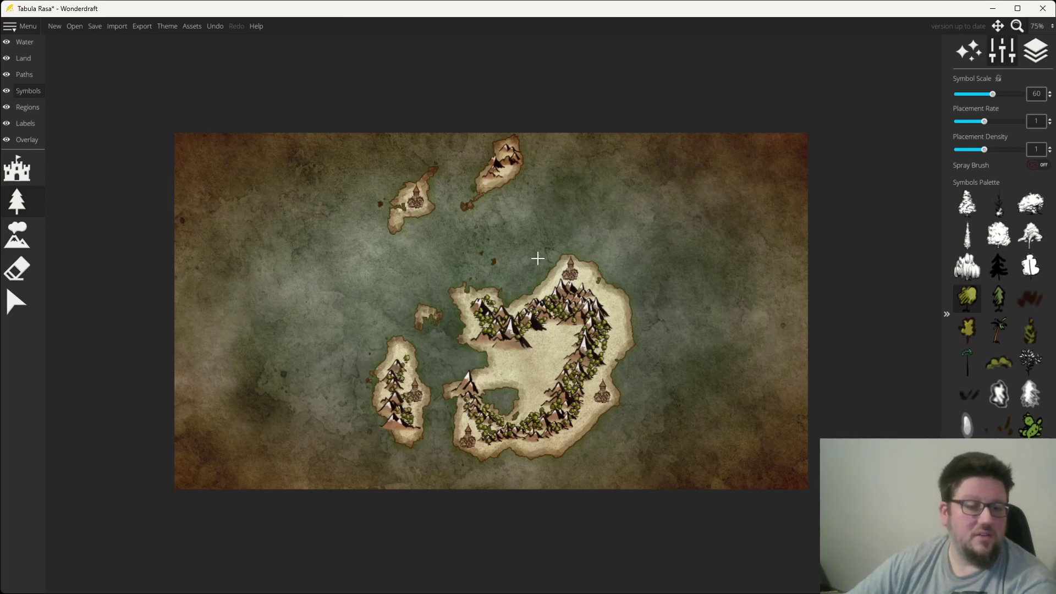
{"action": "left_click_drag", "start_coordinate": [516, 171], "coordinate": [499, 171]}
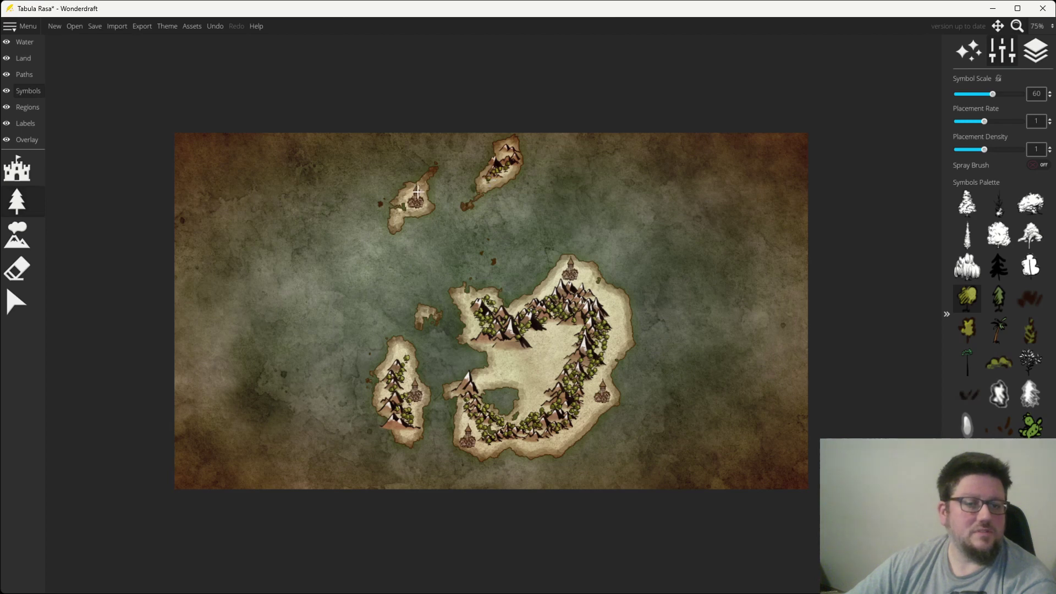
{"action": "mouse_move", "coordinate": [533, 362]}
{"action": "left_mouse_down"}
{"action": "mouse_move", "coordinate": [510, 365]}
{"action": "mouse_move", "coordinate": [516, 377]}
{"action": "mouse_move", "coordinate": [525, 369]}
{"action": "mouse_move", "coordinate": [473, 402]}
{"action": "left_mouse_up"}
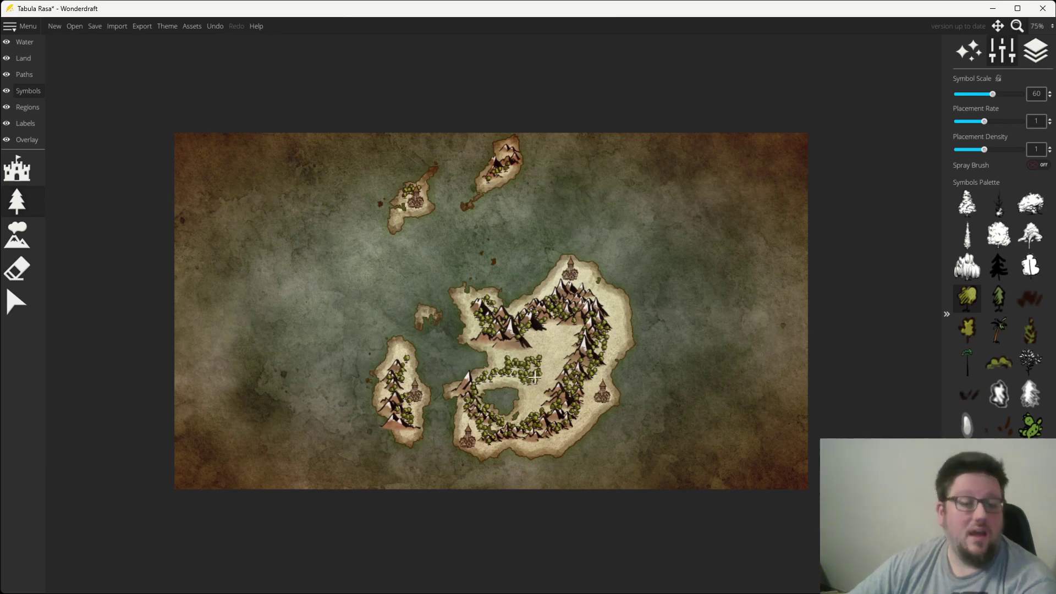
{"action": "mouse_move", "coordinate": [535, 377]}
{"action": "left_mouse_down"}
{"action": "mouse_move", "coordinate": [543, 385]}
{"action": "mouse_move", "coordinate": [567, 363]}
{"action": "mouse_move", "coordinate": [563, 372]}
{"action": "left_mouse_up"}
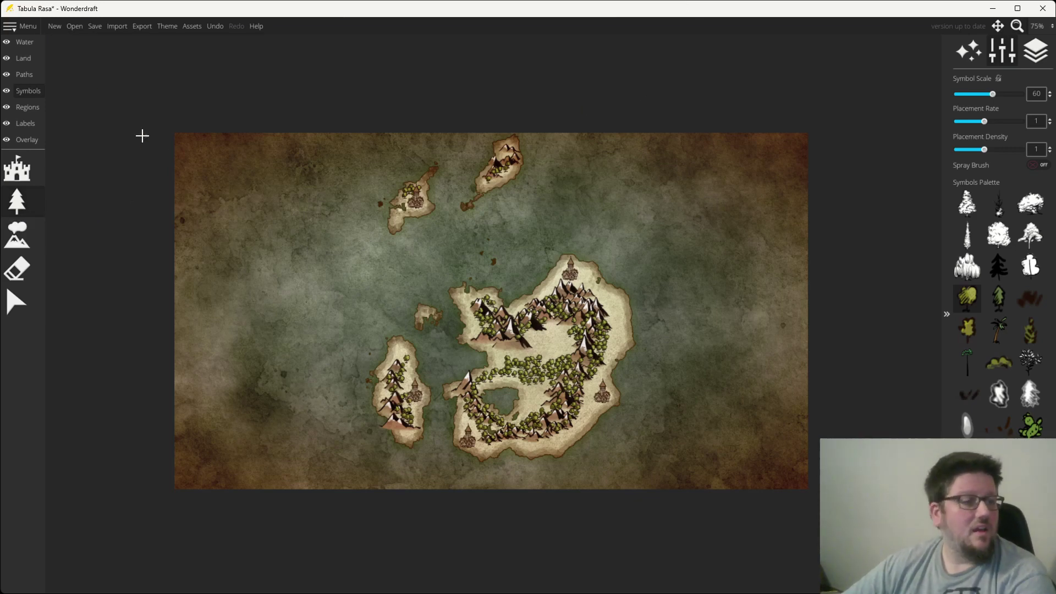
Set up the path tool with colour 000000 and the dotted style
{"action": "left_click", "coordinate": [25, 74]}
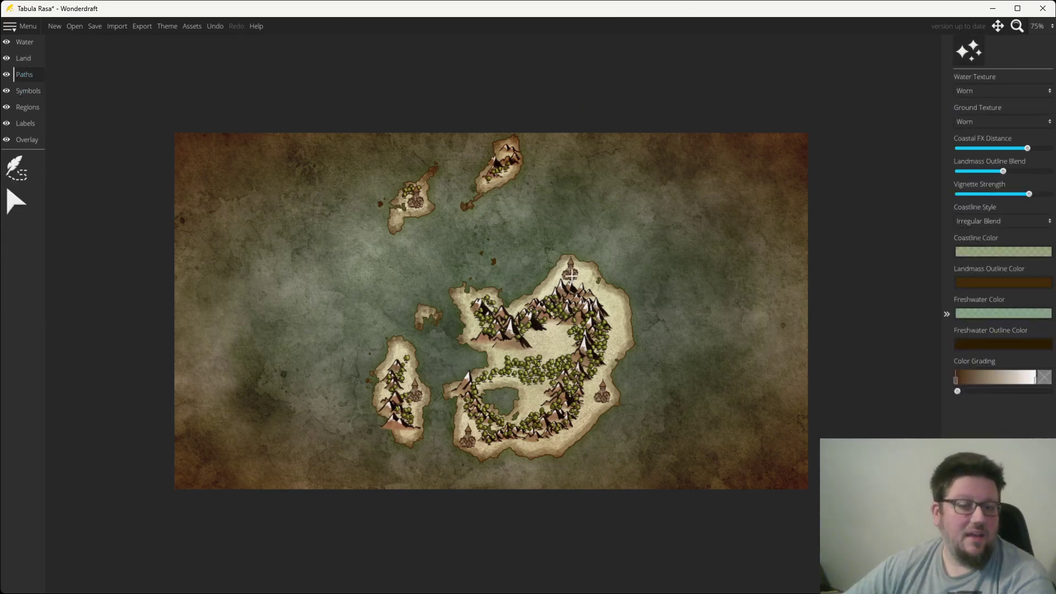
{"action": "left_click", "coordinate": [16, 168]}
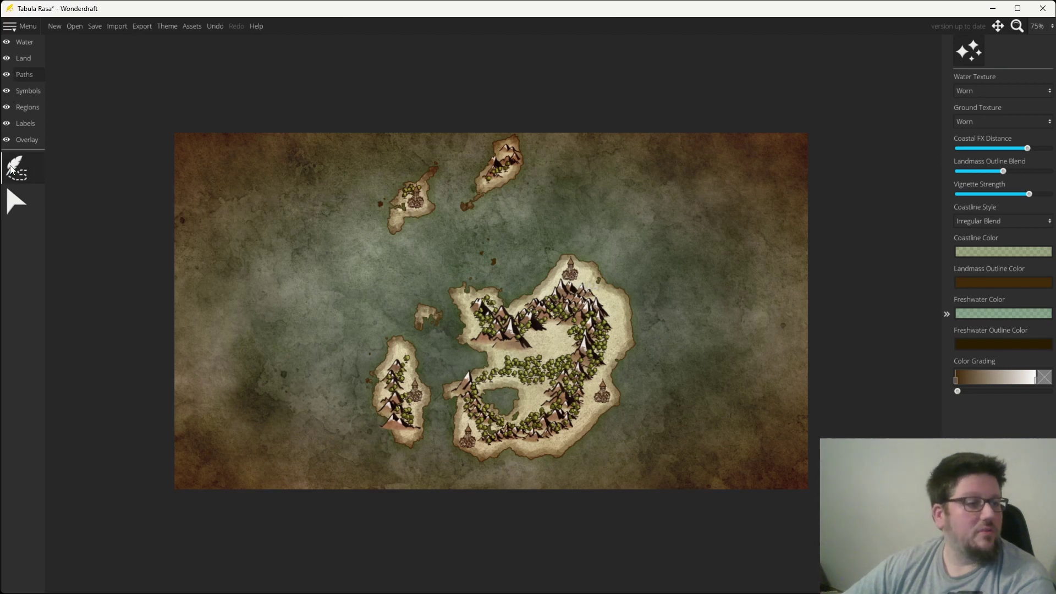
{"action": "left_click", "coordinate": [1009, 94]}
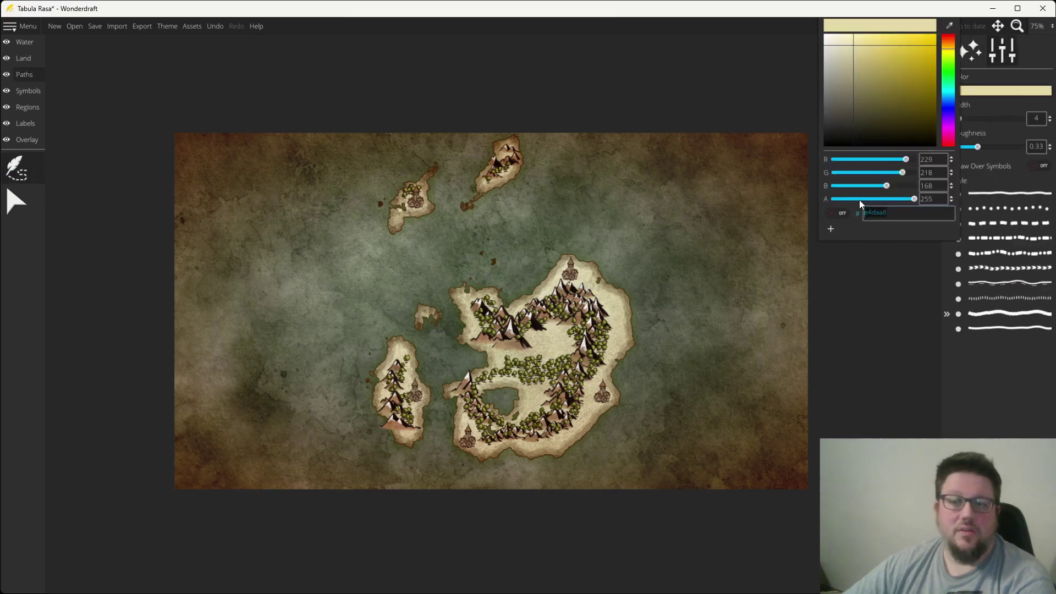
{"action": "type", "text": "000000"}
{"action": "key", "text": "Return"}
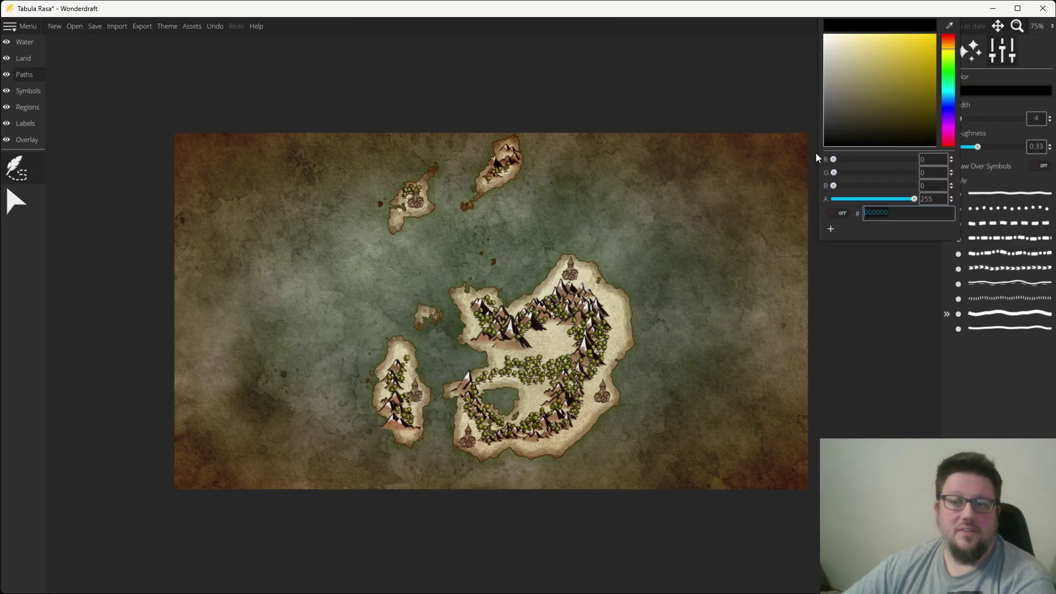
{"action": "left_click", "coordinate": [1009, 211]}
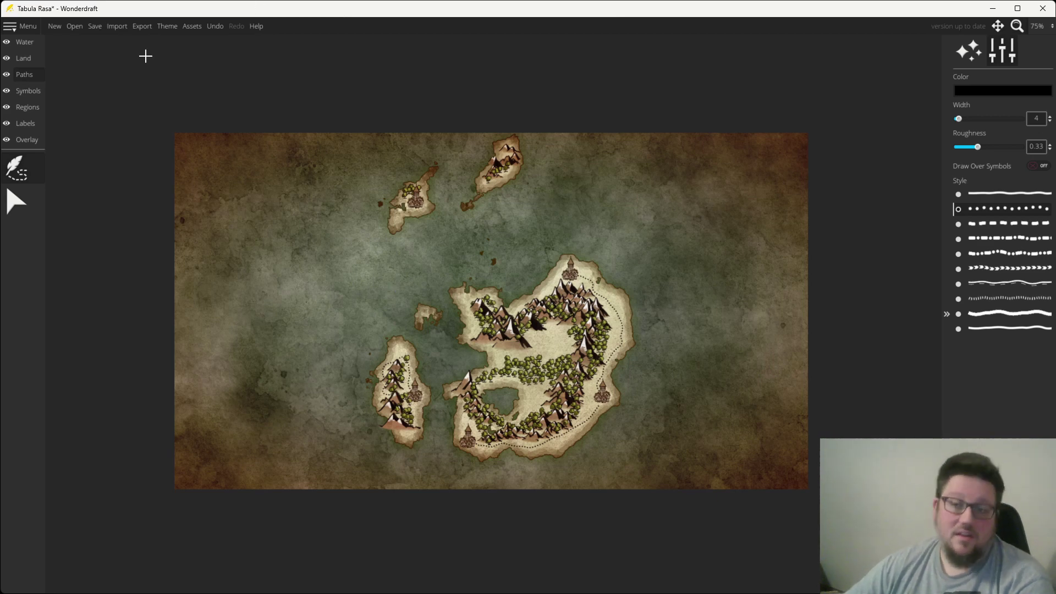
Export the map as a PNG image named 'WD base'
{"action": "left_click", "coordinate": [143, 26]}
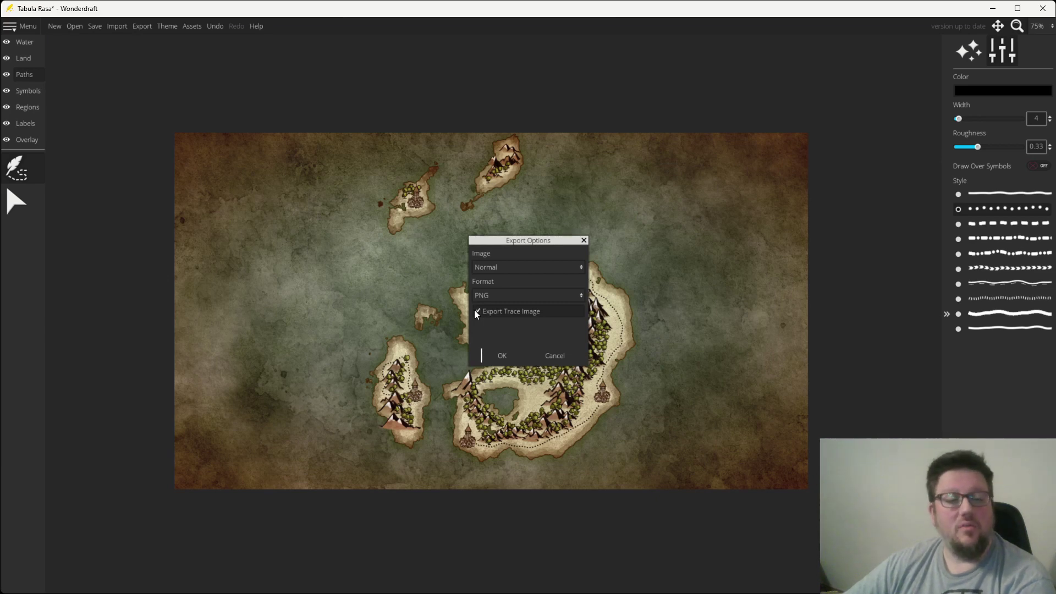
{"action": "left_click", "coordinate": [502, 355]}
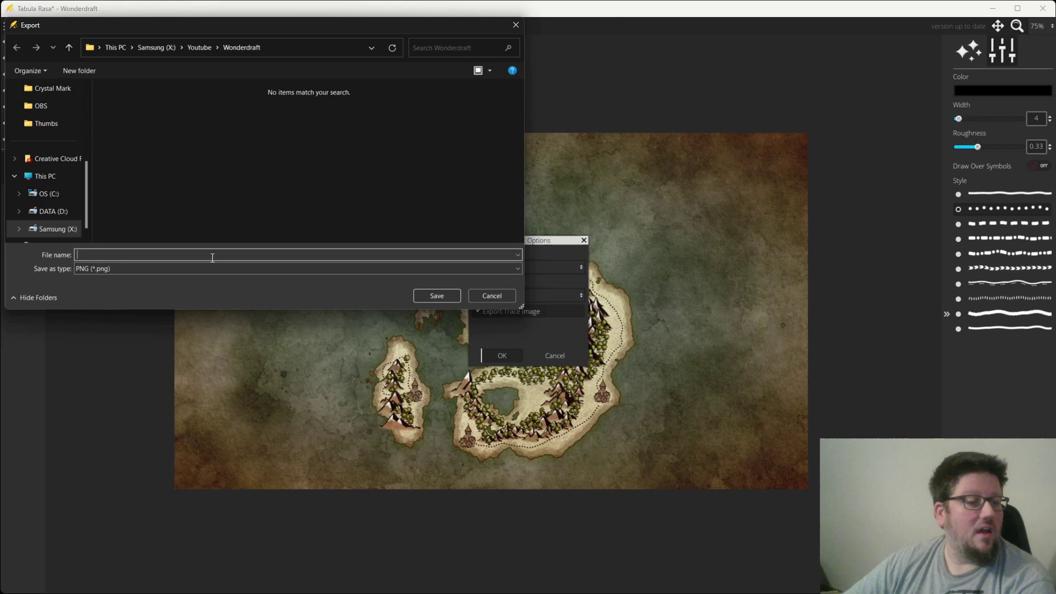
{"action": "type", "text": "WD map"}
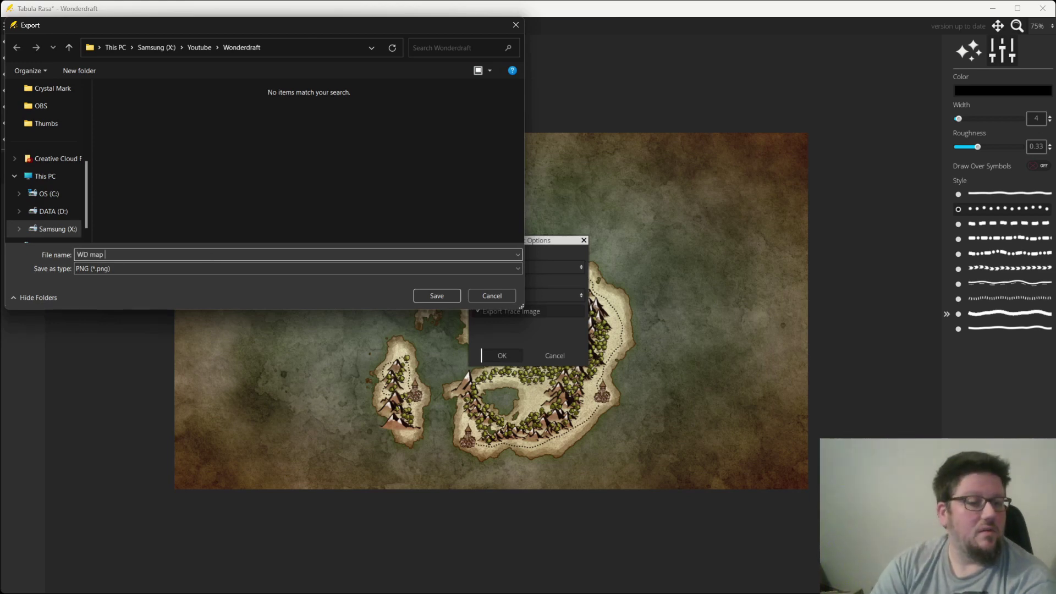
{"action": "key", "text": "BackSpace"}
{"action": "key", "text": "BackSpace"}
{"action": "key", "text": "BackSpace"}
{"action": "key", "text": "BackSpace"}
{"action": "key", "text": "BackSpace"}
{"action": "key", "text": "BackSpace"}
{"action": "key", "text": "BackSpace"}
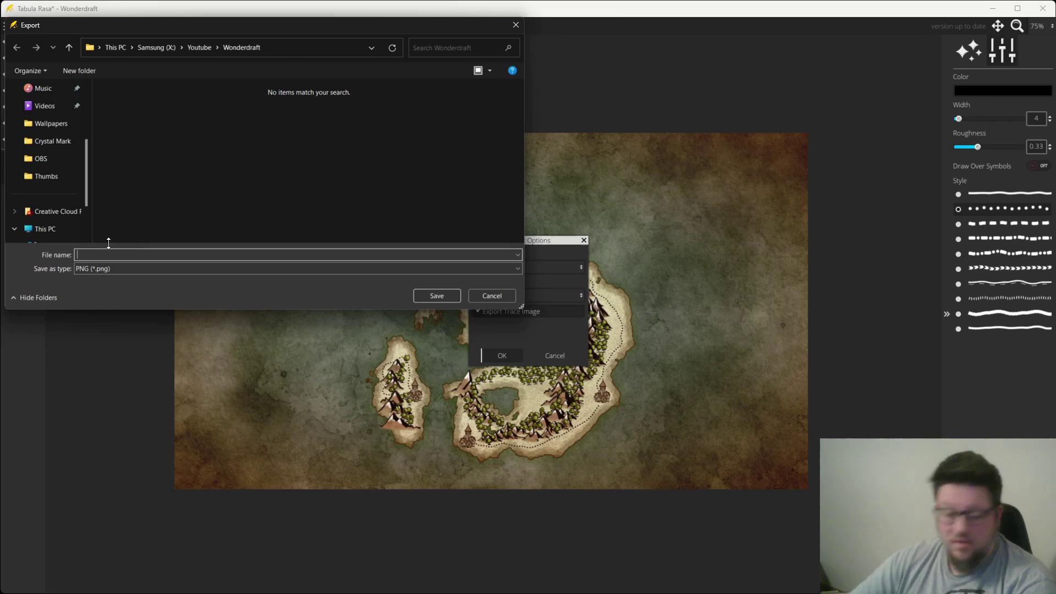
{"action": "type", "text": "WD"}
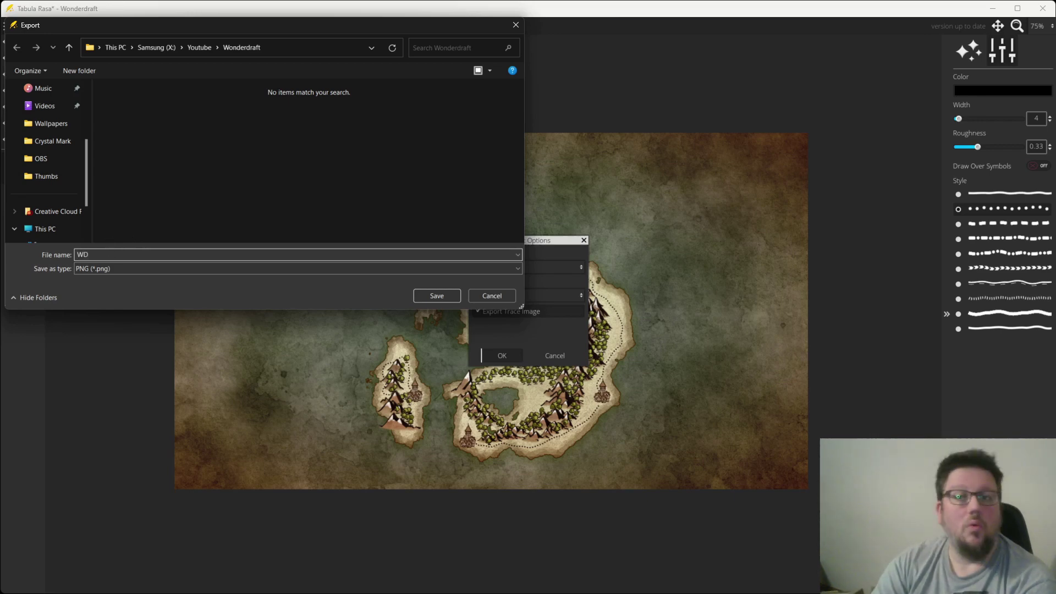
{"action": "type", "text": " base"}
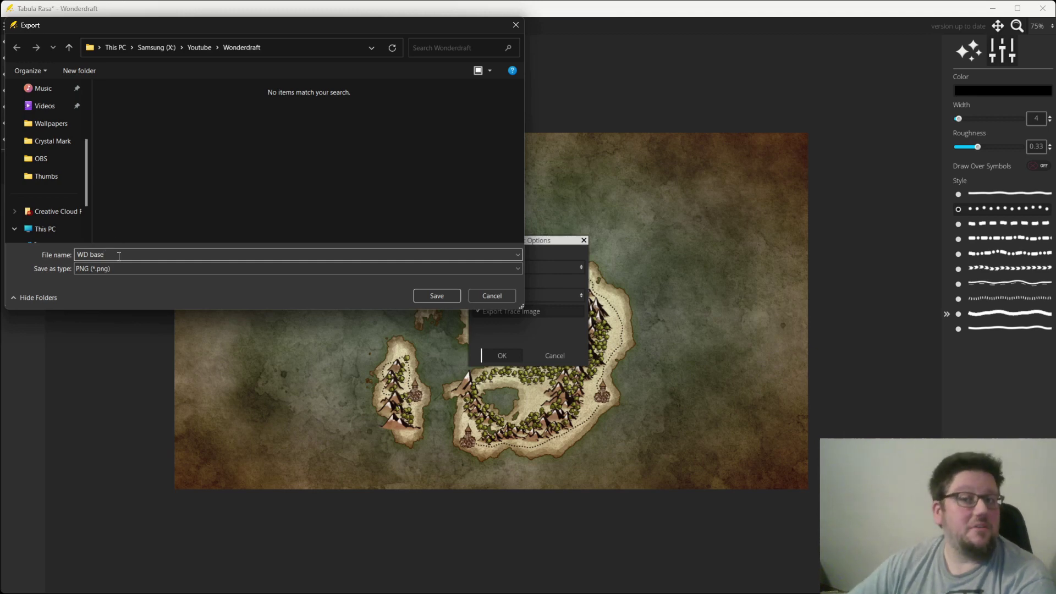
{"action": "left_click", "coordinate": [434, 296]}
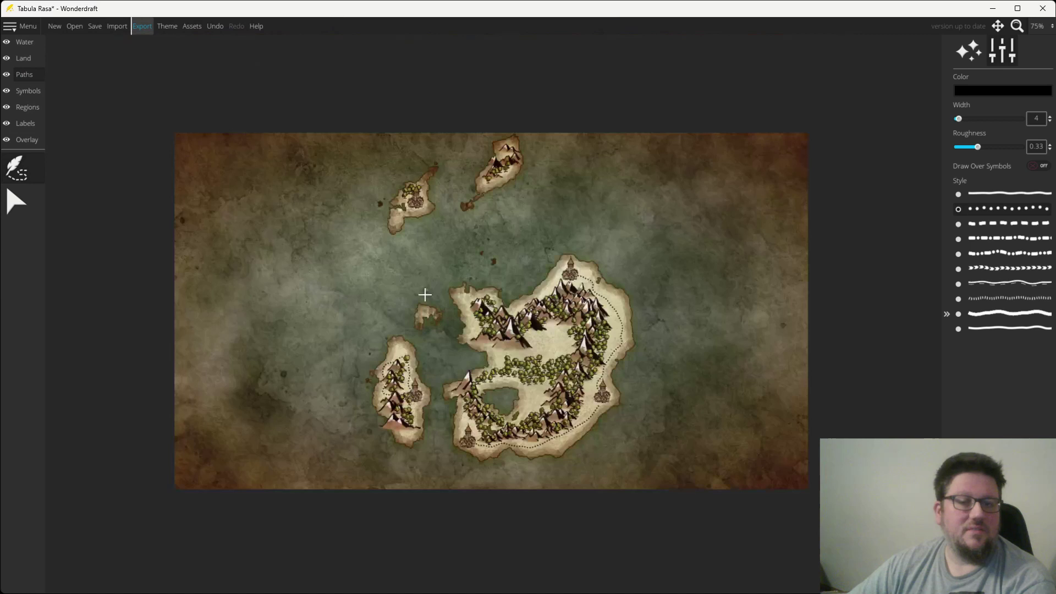
Create a blank 1920×1080 Eastward-theme map and switch to the Overlay layer
{"action": "left_click", "coordinate": [54, 25]}
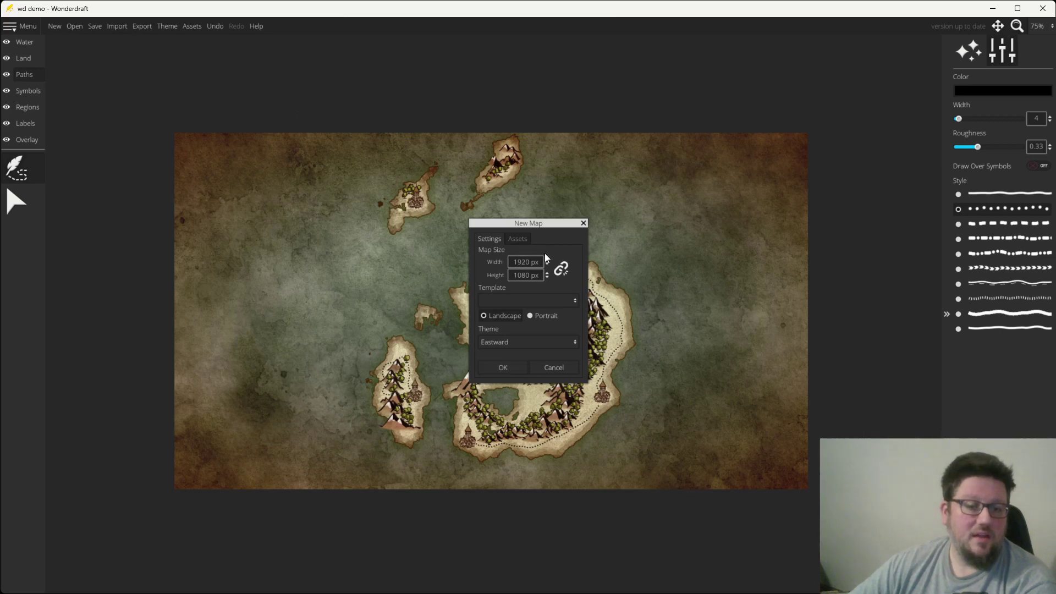
{"action": "left_click", "coordinate": [511, 370]}
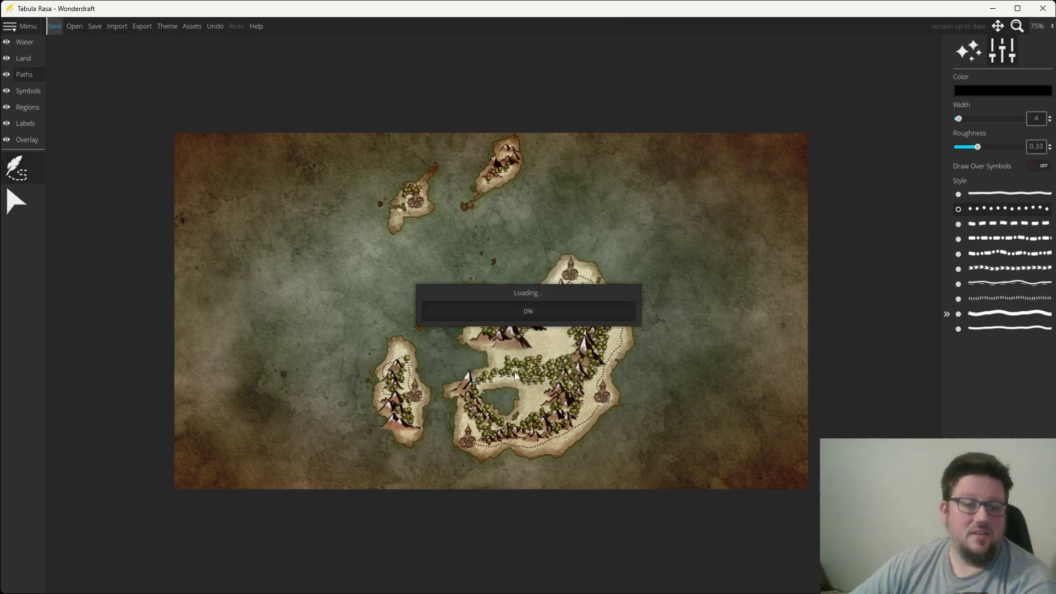
{"action": "scroll", "coordinate": [563, 300], "scroll_direction": "down", "scroll_amount": 2}
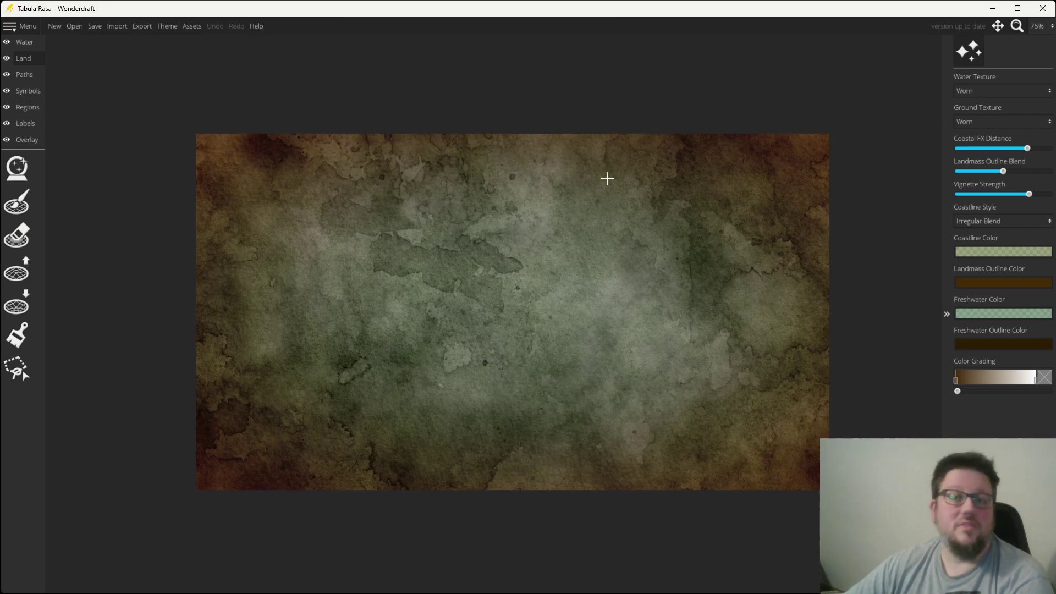
{"action": "left_click", "coordinate": [15, 164]}
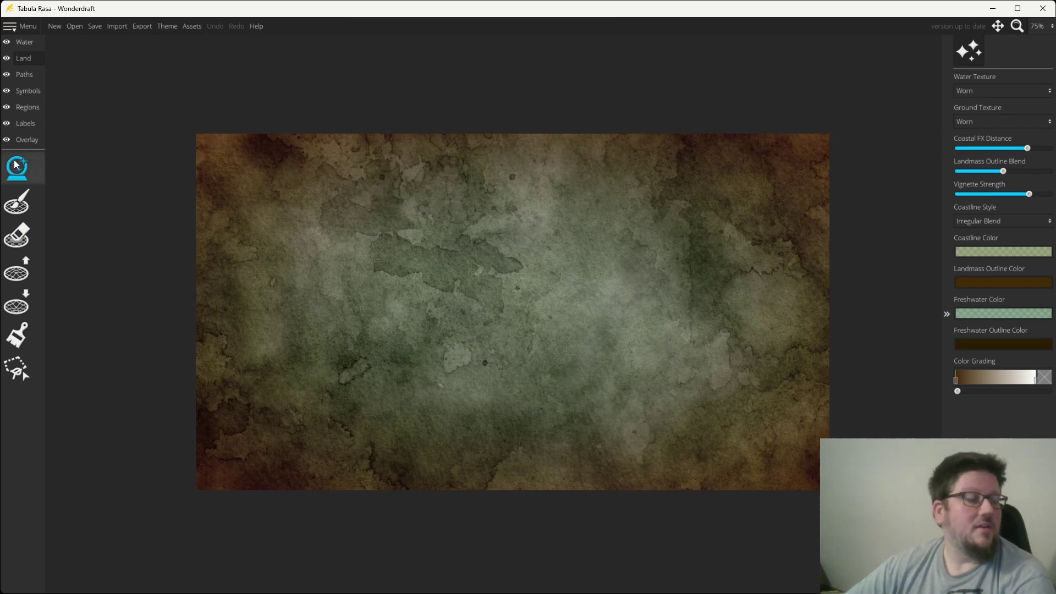
{"action": "left_click", "coordinate": [19, 174]}
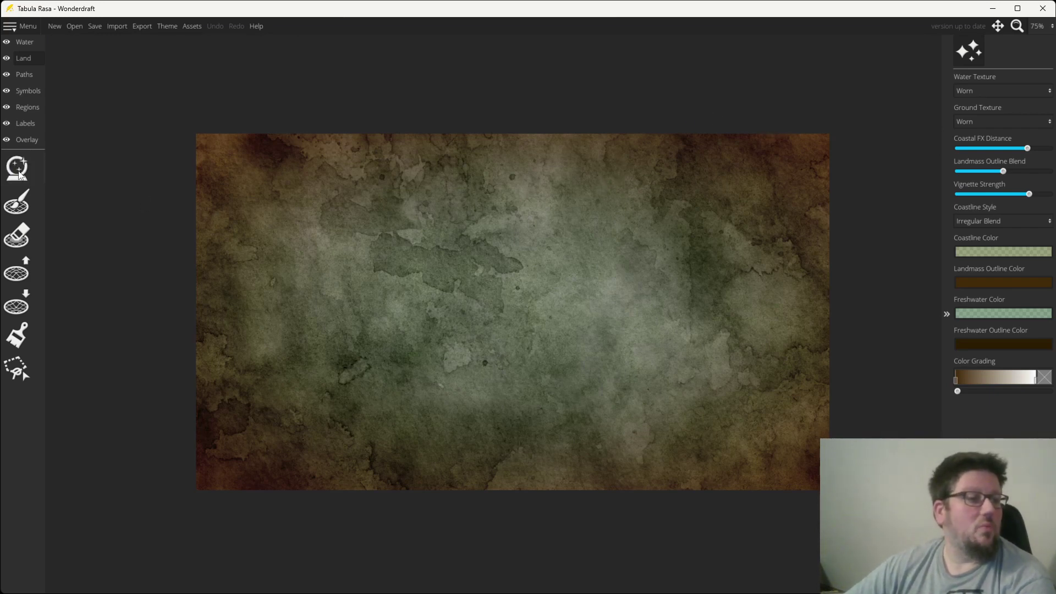
{"action": "left_click", "coordinate": [31, 140]}
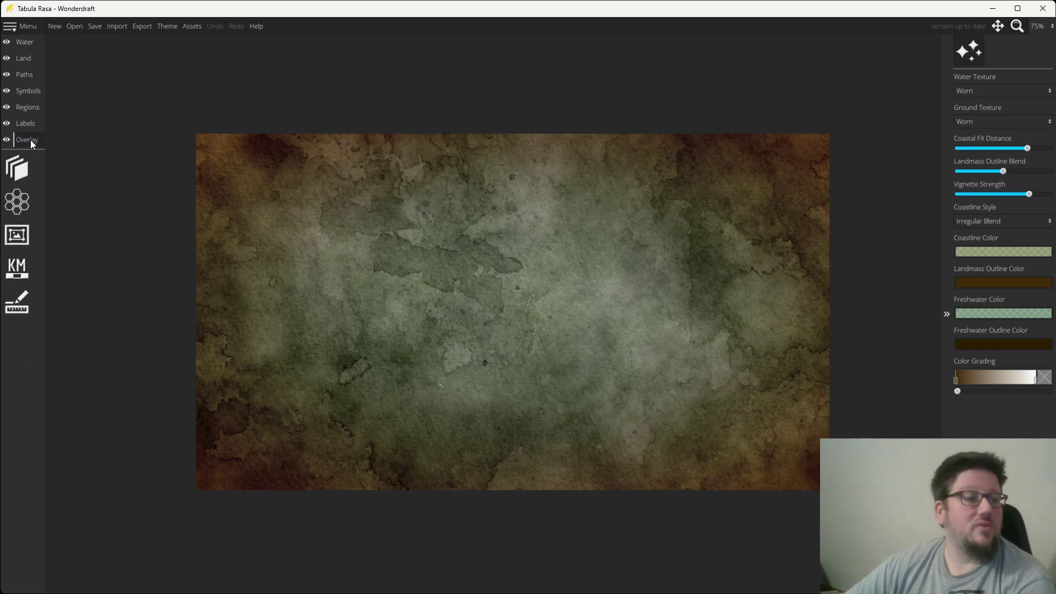
Load WD base from Samsung (X:) > Youtube > Wonderdraft as the trace image
{"action": "left_click", "coordinate": [25, 170]}
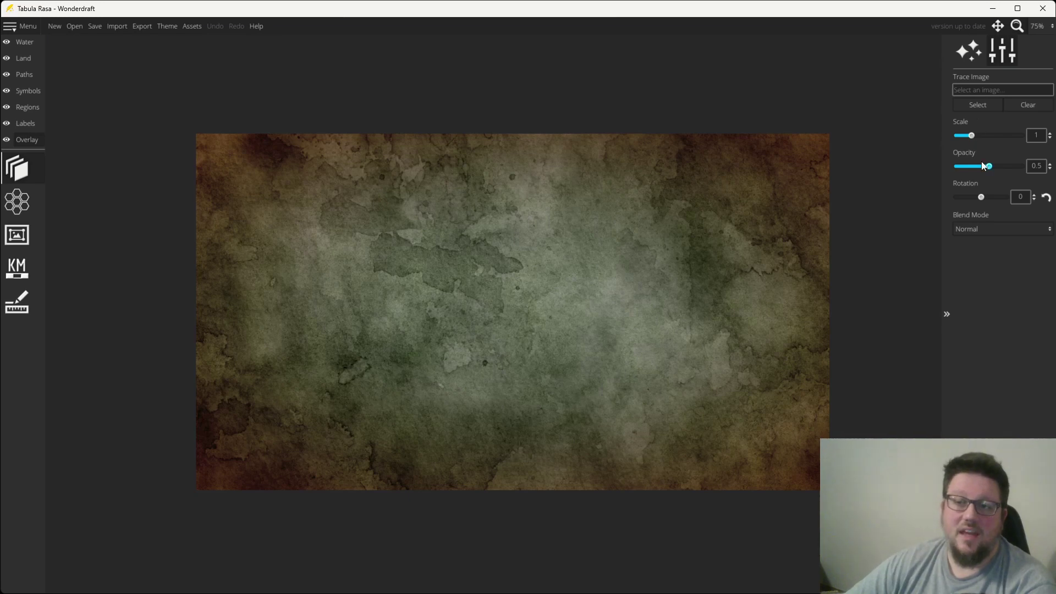
{"action": "left_click", "coordinate": [984, 105]}
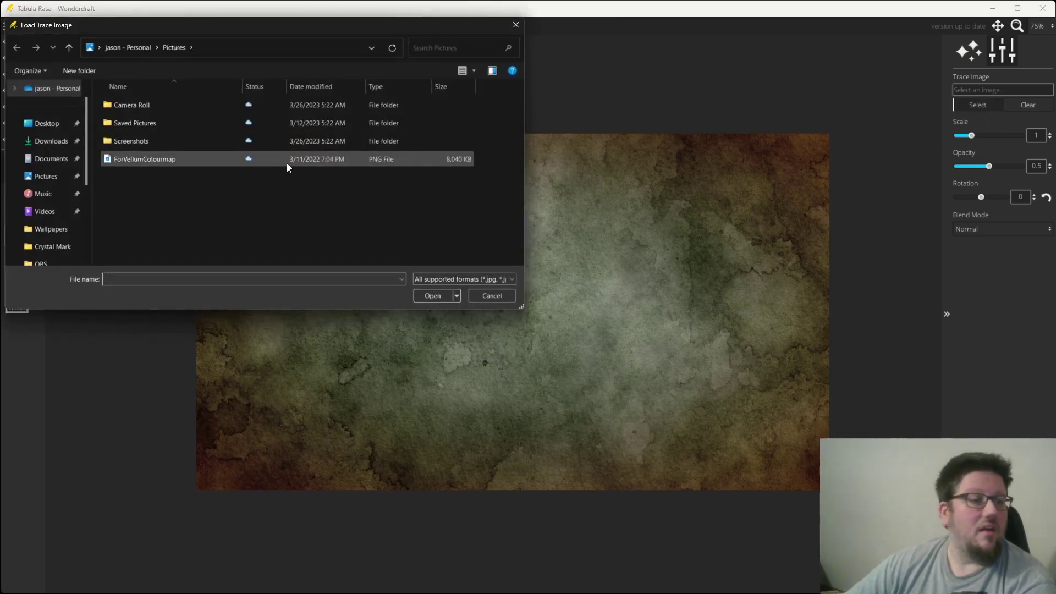
{"action": "scroll", "coordinate": [49, 220], "scroll_direction": "down", "scroll_amount": 5}
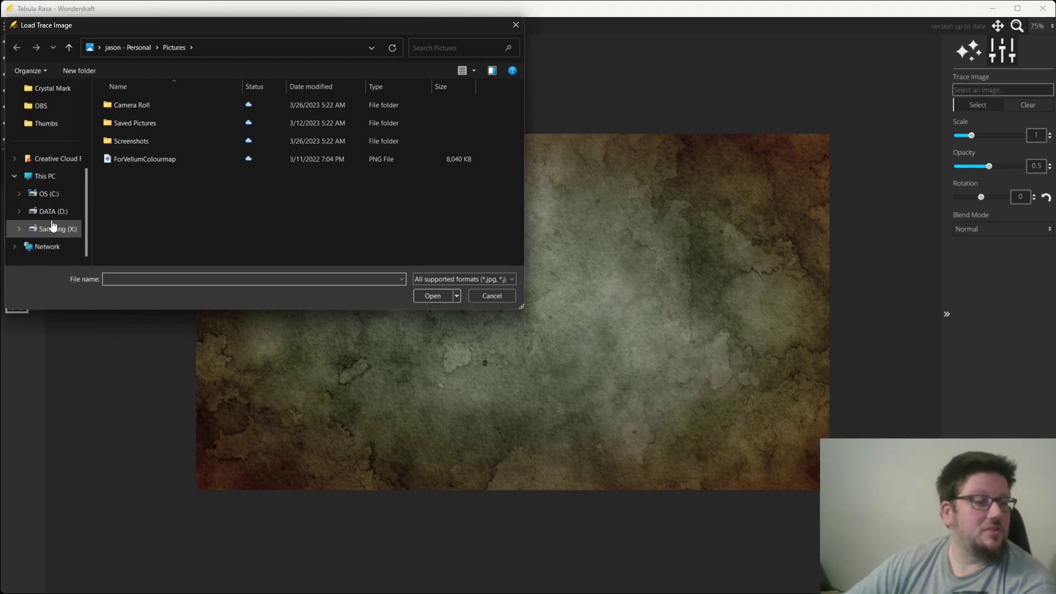
{"action": "left_click", "coordinate": [55, 229]}
{"action": "double_click", "coordinate": [135, 263]}
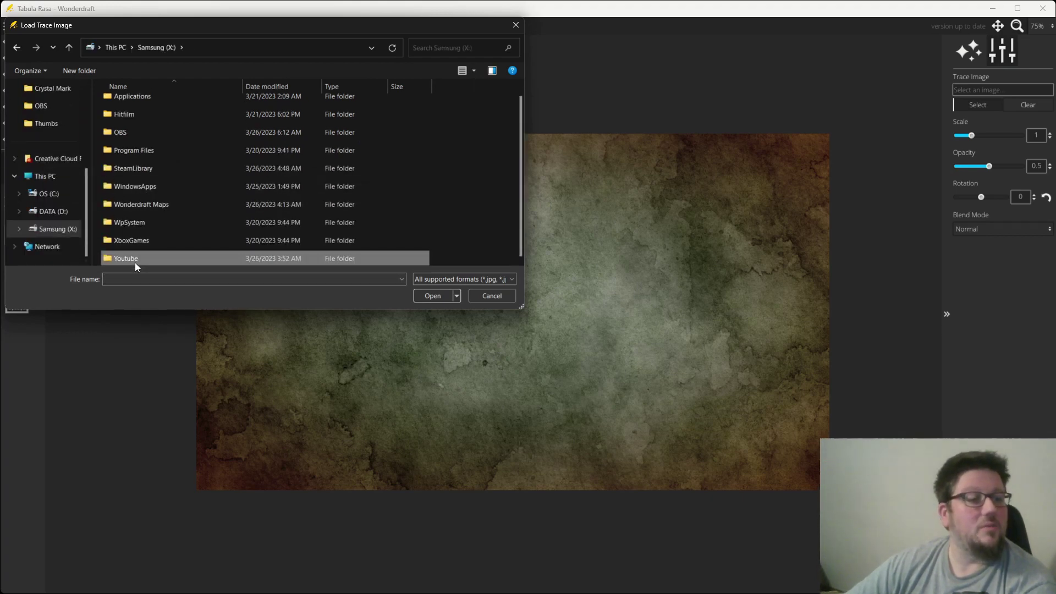
{"action": "double_click", "coordinate": [131, 142]}
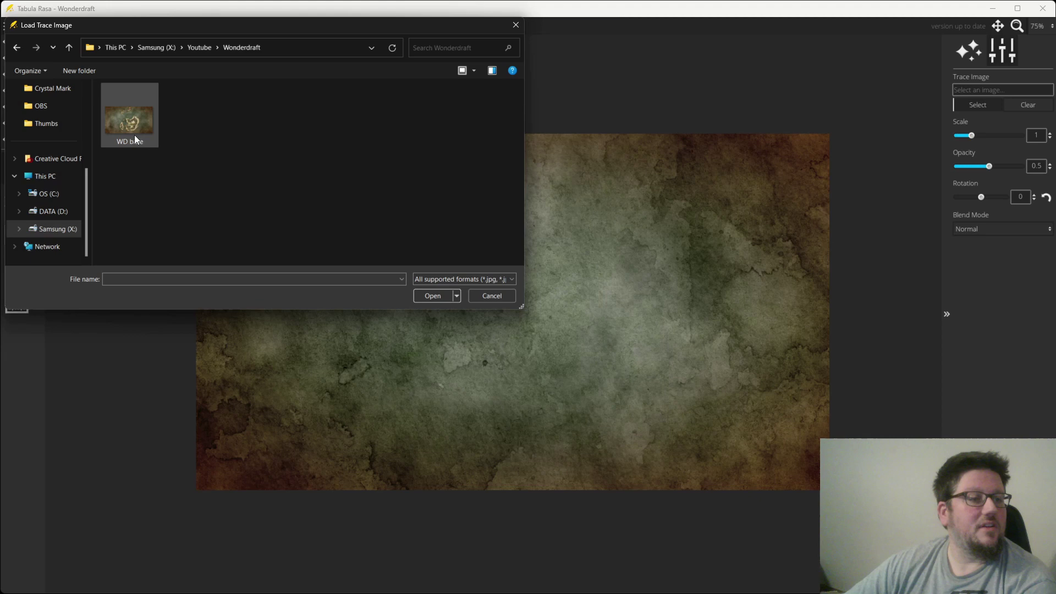
{"action": "left_click", "coordinate": [134, 132]}
{"action": "left_click", "coordinate": [435, 296]}
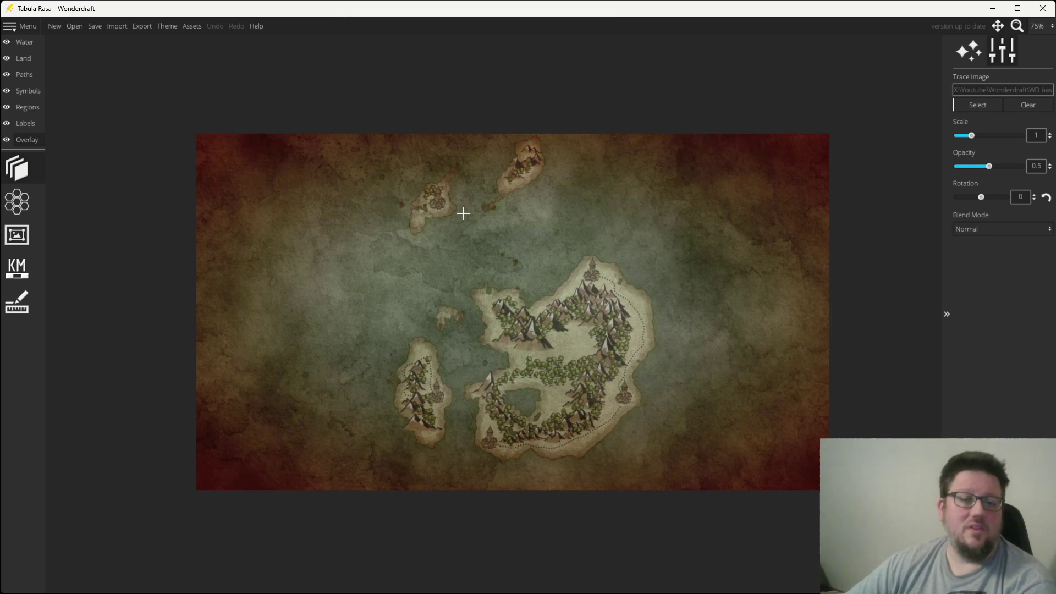
Position the trace image over the map and scale it to 2.35
{"action": "mouse_move", "coordinate": [591, 266]}
{"action": "left_mouse_down"}
{"action": "mouse_move", "coordinate": [552, 207]}
{"action": "mouse_move", "coordinate": [598, 295]}
{"action": "mouse_move", "coordinate": [517, 237]}
{"action": "mouse_move", "coordinate": [575, 249]}
{"action": "mouse_move", "coordinate": [632, 231]}
{"action": "mouse_move", "coordinate": [582, 266]}
{"action": "mouse_move", "coordinate": [592, 257]}
{"action": "left_mouse_up"}
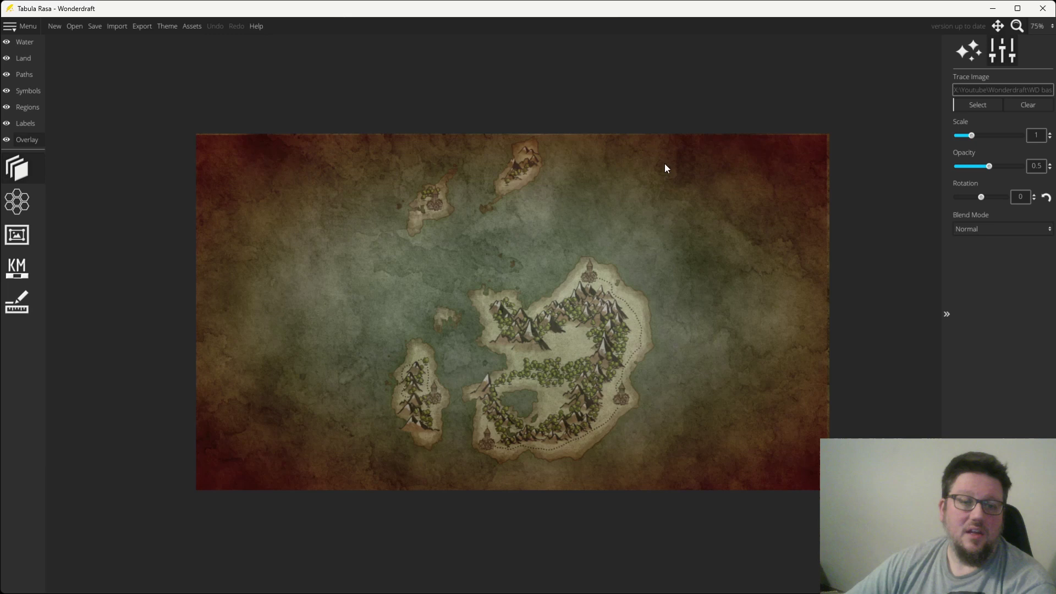
{"action": "left_click_drag", "start_coordinate": [975, 138], "coordinate": [1006, 136]}
{"action": "mouse_move", "coordinate": [770, 334]}
{"action": "left_mouse_down"}
{"action": "mouse_move", "coordinate": [844, 285]}
{"action": "mouse_move", "coordinate": [882, 236]}
{"action": "mouse_move", "coordinate": [894, 292]}
{"action": "mouse_move", "coordinate": [898, 236]}
{"action": "left_mouse_up"}
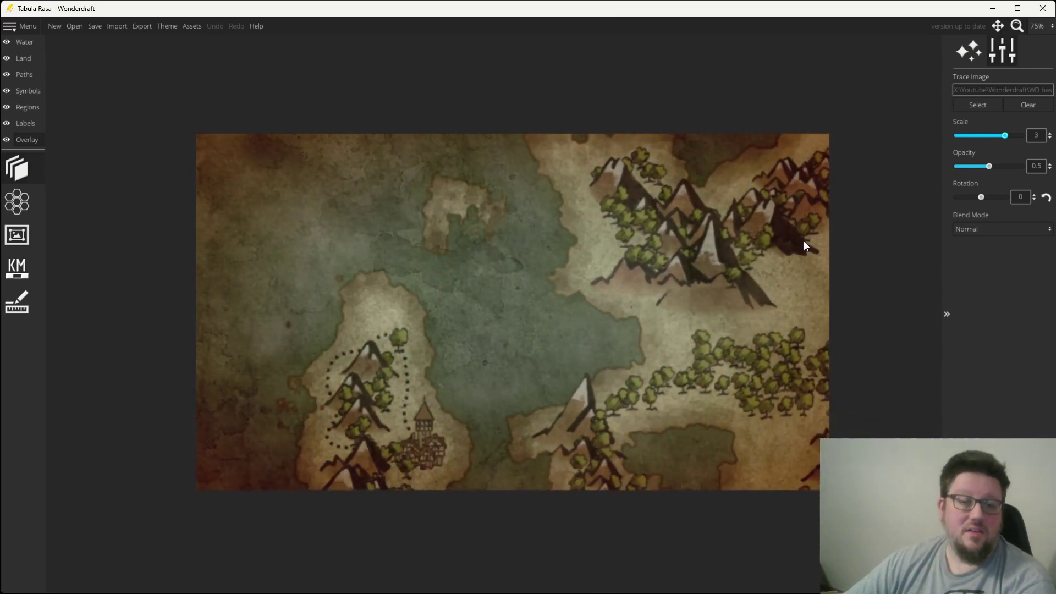
{"action": "left_click_drag", "start_coordinate": [1004, 136], "coordinate": [994, 136]}
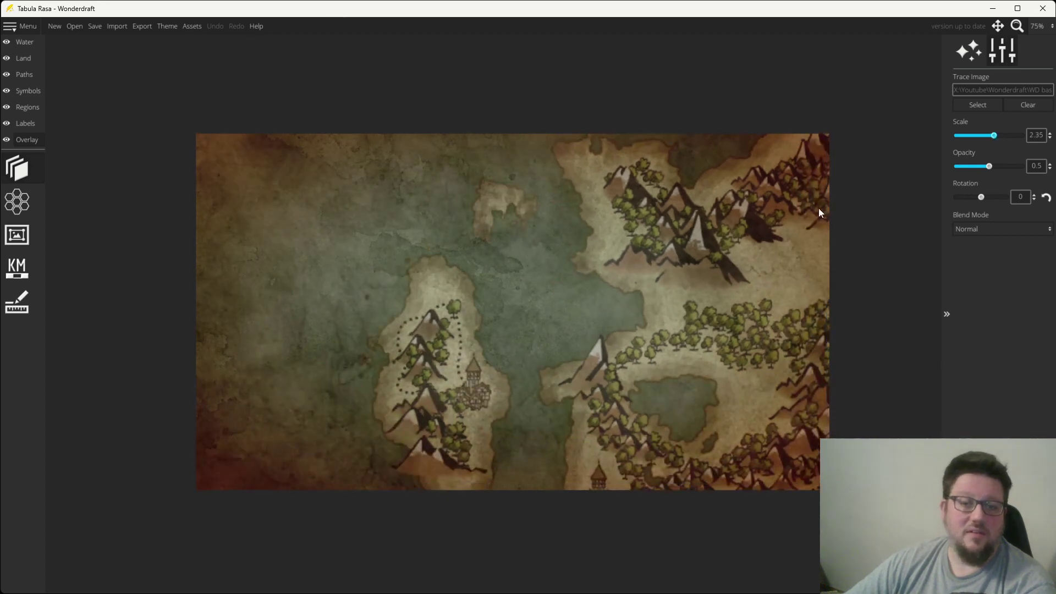
{"action": "mouse_move", "coordinate": [818, 213]}
{"action": "left_mouse_down"}
{"action": "mouse_move", "coordinate": [781, 205]}
{"action": "mouse_move", "coordinate": [799, 170]}
{"action": "left_mouse_up"}
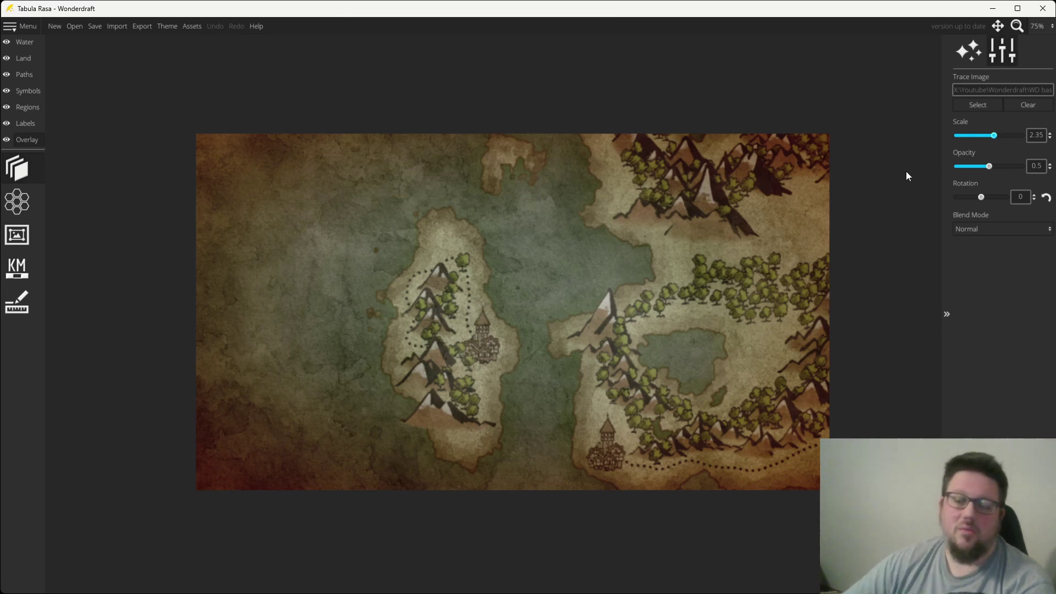
Fade the trace image to 0.29 opacity and set its rotation to 0
{"action": "mouse_move", "coordinate": [989, 169]}
{"action": "left_mouse_down"}
{"action": "mouse_move", "coordinate": [952, 168]}
{"action": "mouse_move", "coordinate": [1044, 172]}
{"action": "mouse_move", "coordinate": [975, 170]}
{"action": "mouse_move", "coordinate": [979, 199]}
{"action": "left_mouse_up"}
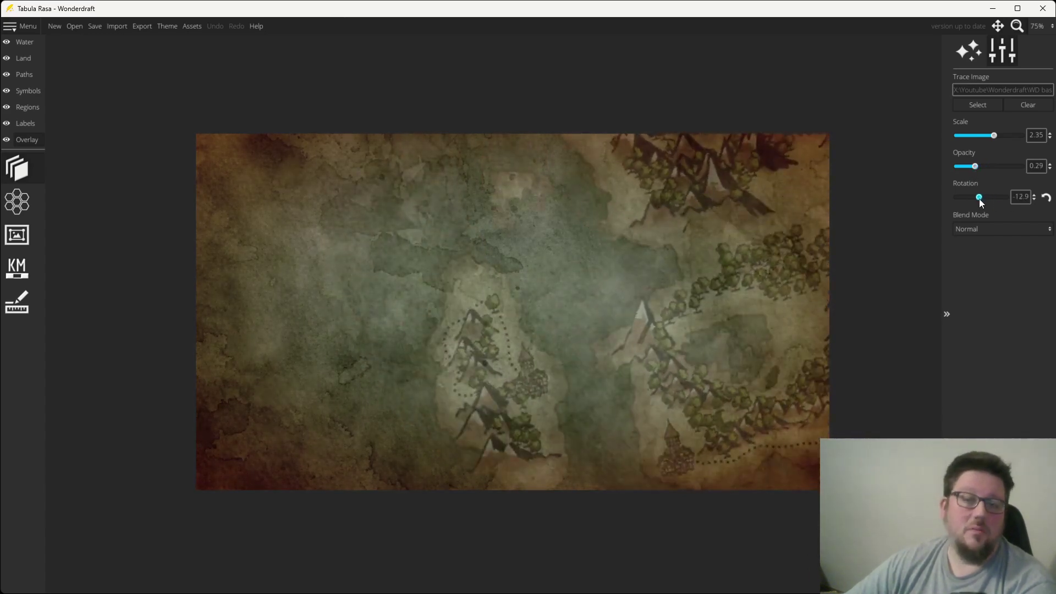
{"action": "double_click", "coordinate": [1027, 196]}
{"action": "type", "text": "0"}
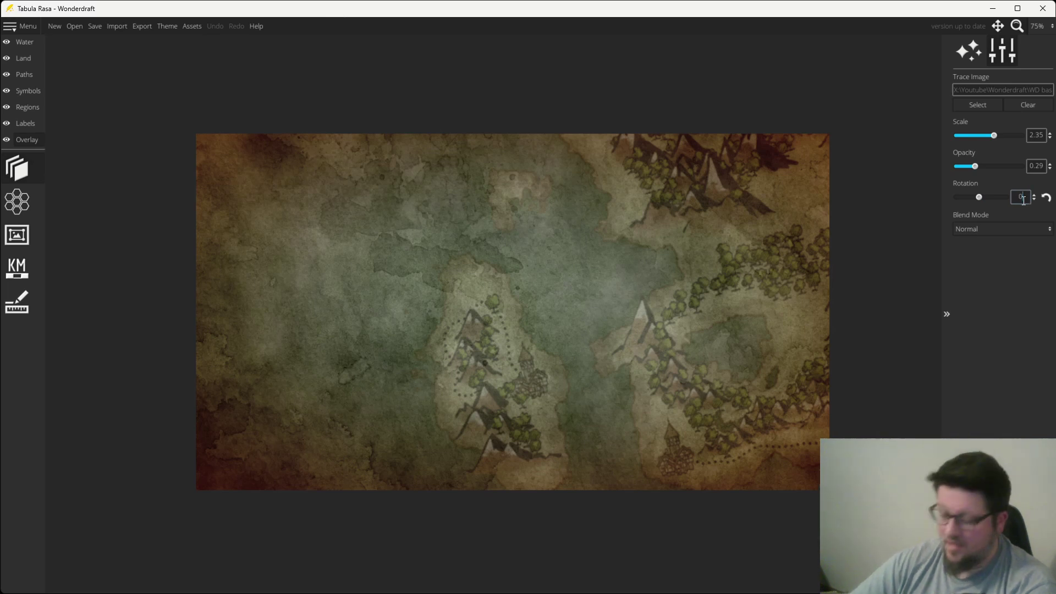
{"action": "key", "text": "Return"}
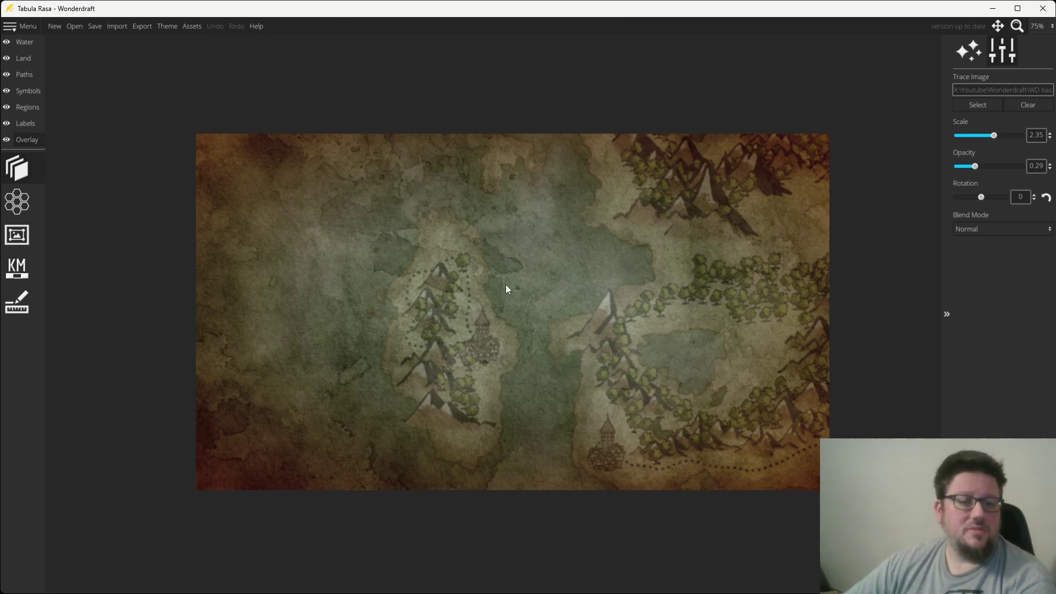
Paint land along the traced eastern coast with the Land brush, enclosing the bay
{"action": "left_click", "coordinate": [23, 63]}
{"action": "left_click", "coordinate": [16, 201]}
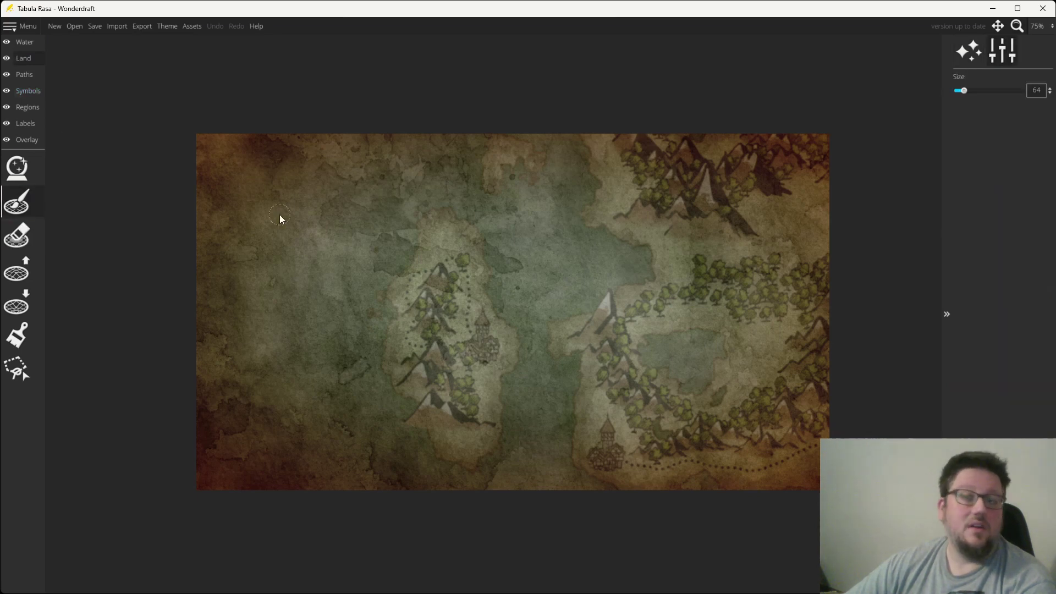
{"action": "scroll", "coordinate": [663, 181], "scroll_direction": "up", "scroll_amount": 6}
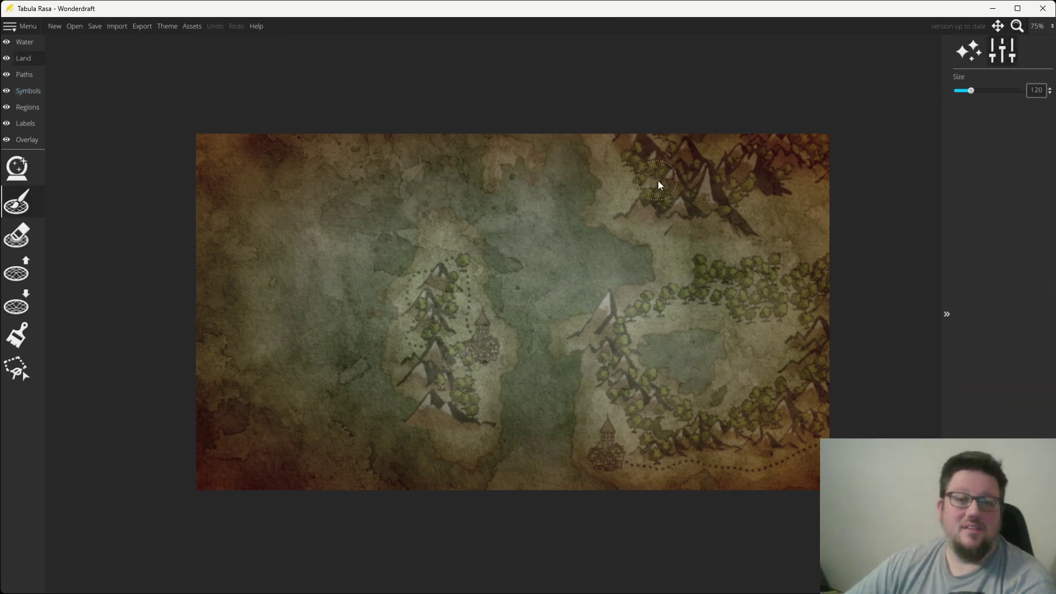
{"action": "scroll", "coordinate": [659, 184], "scroll_direction": "up", "scroll_amount": 3}
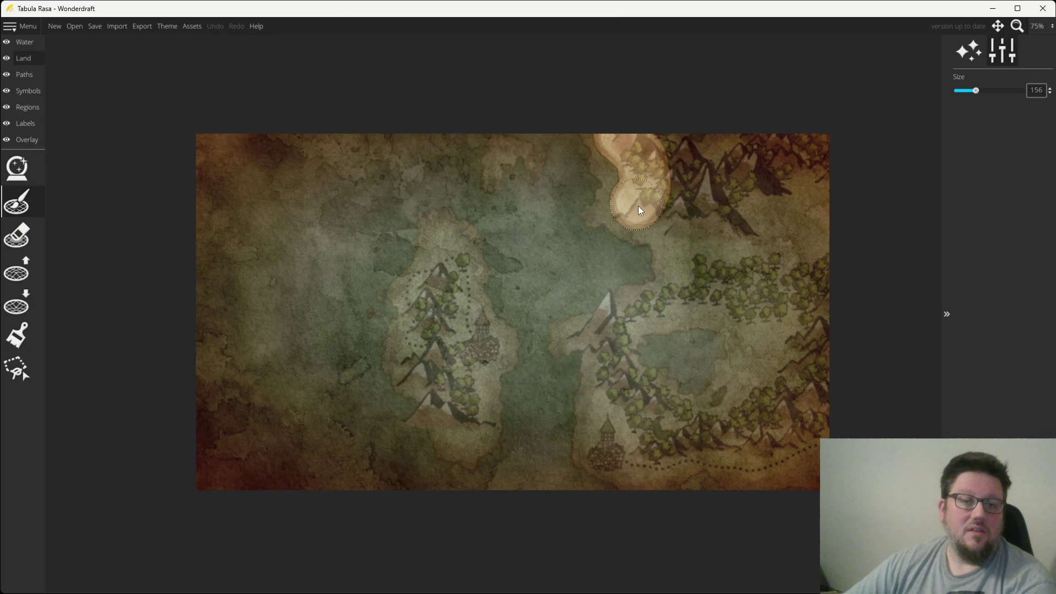
{"action": "mouse_move", "coordinate": [681, 251]}
{"action": "left_mouse_down"}
{"action": "mouse_move", "coordinate": [713, 233]}
{"action": "mouse_move", "coordinate": [679, 163]}
{"action": "left_mouse_up"}
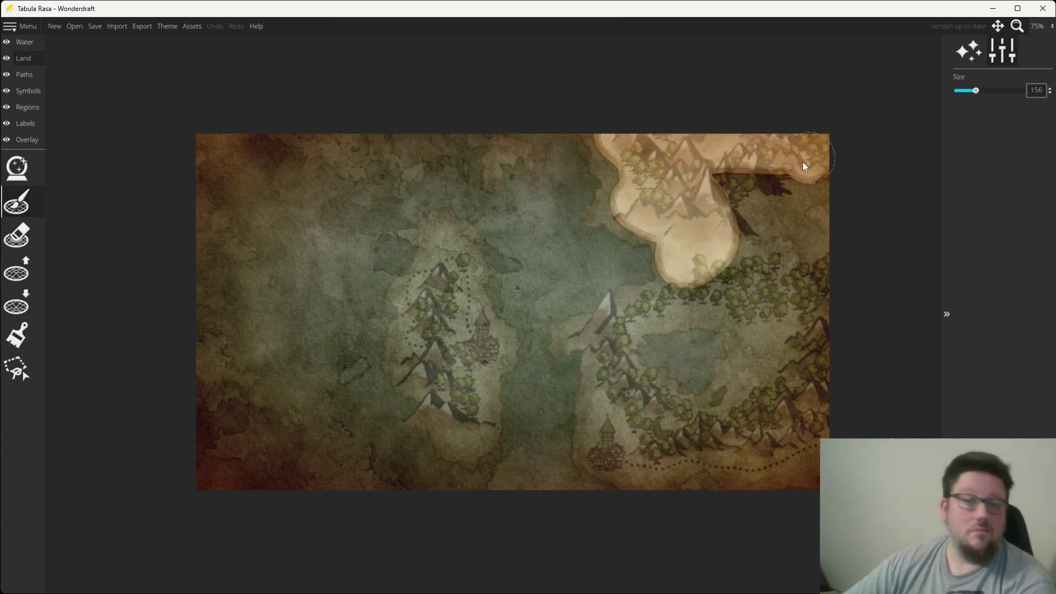
{"action": "mouse_move", "coordinate": [803, 161]}
{"action": "left_mouse_down"}
{"action": "mouse_move", "coordinate": [717, 180]}
{"action": "mouse_move", "coordinate": [812, 177]}
{"action": "mouse_move", "coordinate": [818, 208]}
{"action": "mouse_move", "coordinate": [750, 216]}
{"action": "mouse_move", "coordinate": [775, 247]}
{"action": "mouse_move", "coordinate": [816, 258]}
{"action": "mouse_move", "coordinate": [811, 470]}
{"action": "mouse_move", "coordinate": [740, 477]}
{"action": "left_mouse_up"}
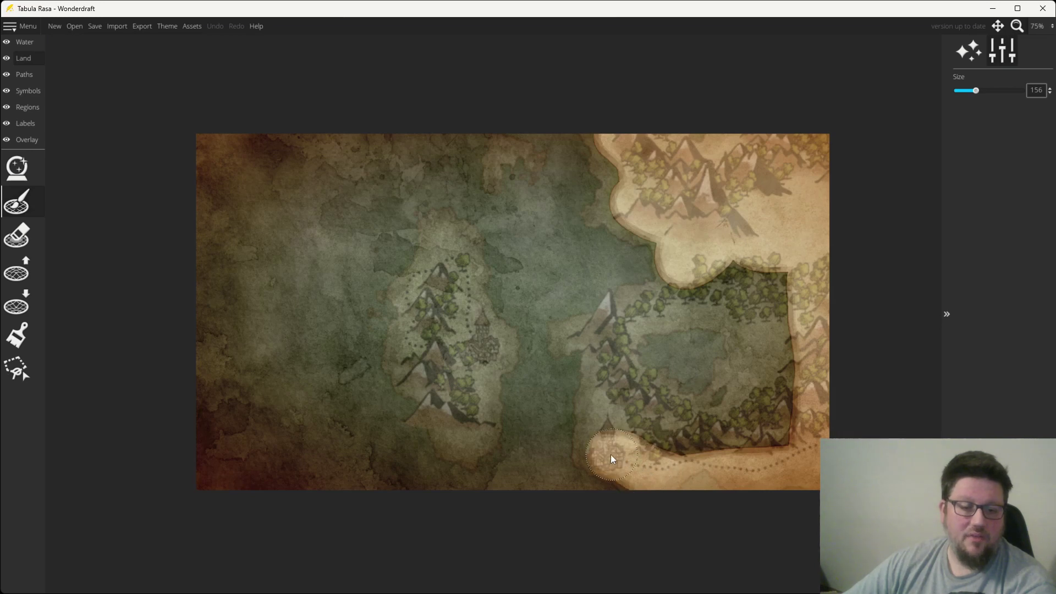
{"action": "mouse_move", "coordinate": [602, 437]}
{"action": "left_mouse_down"}
{"action": "mouse_move", "coordinate": [608, 374]}
{"action": "mouse_move", "coordinate": [649, 422]}
{"action": "mouse_move", "coordinate": [689, 440]}
{"action": "mouse_move", "coordinate": [740, 432]}
{"action": "left_mouse_up"}
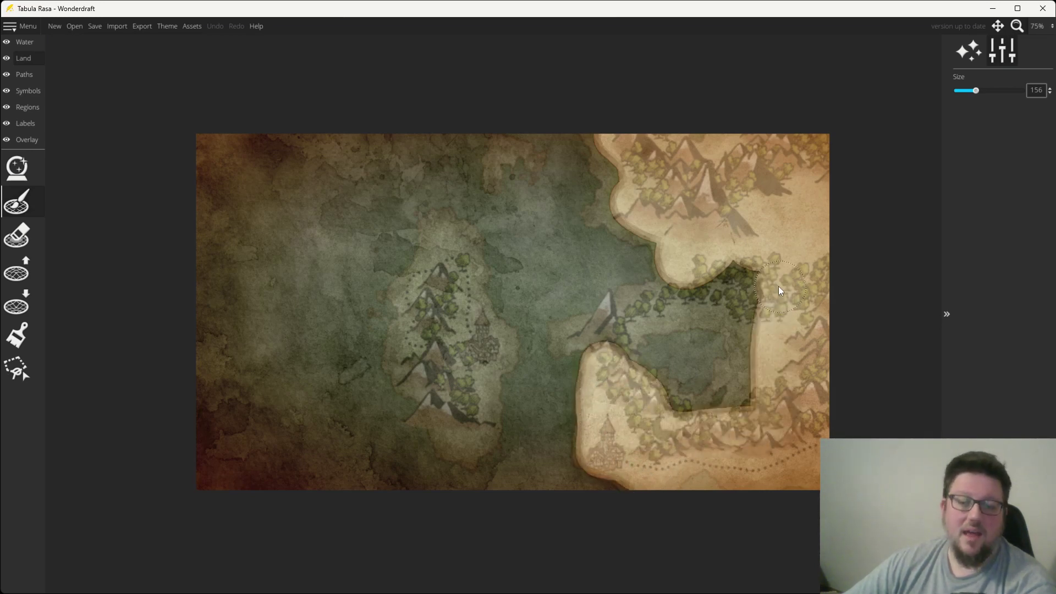
{"action": "left_click_drag", "start_coordinate": [780, 290], "coordinate": [695, 289]}
{"action": "scroll", "coordinate": [695, 289], "scroll_direction": "down", "scroll_amount": 5}
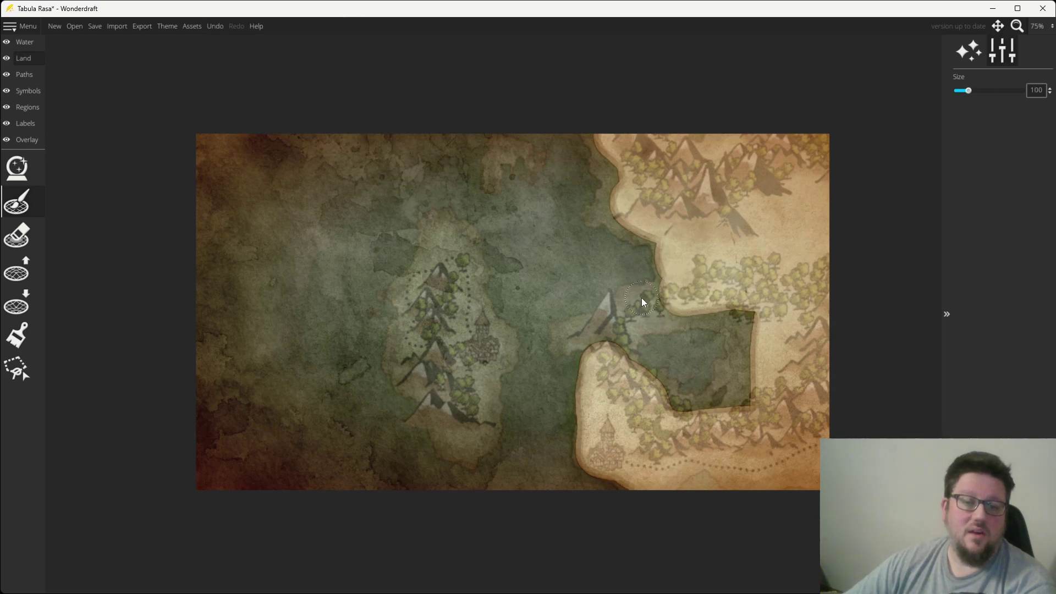
{"action": "scroll", "coordinate": [642, 302], "scroll_direction": "down", "scroll_amount": 2}
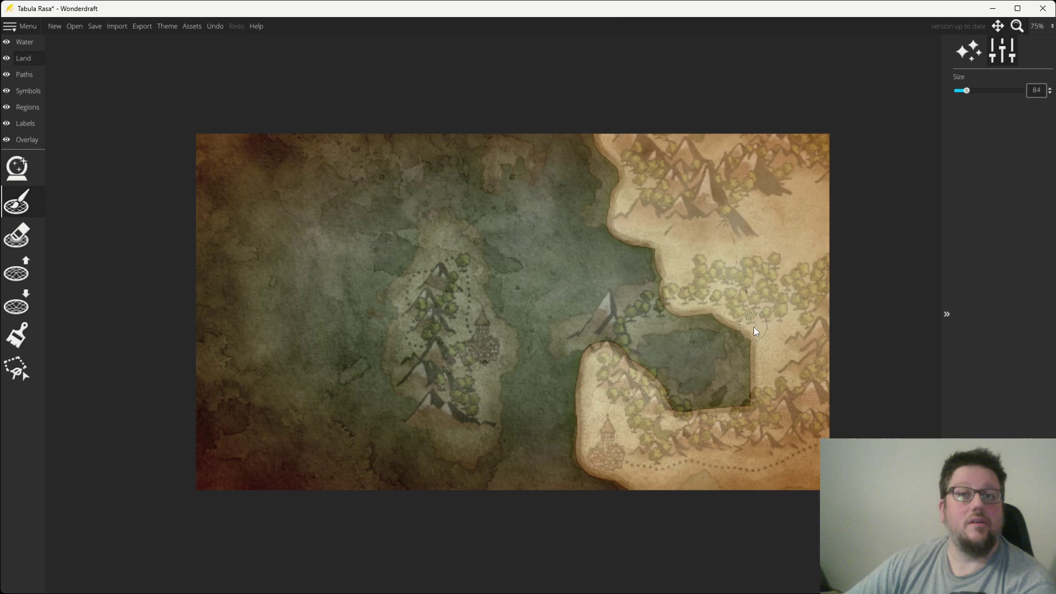
{"action": "mouse_move", "coordinate": [720, 402]}
{"action": "left_mouse_down"}
{"action": "mouse_move", "coordinate": [707, 421]}
{"action": "mouse_move", "coordinate": [734, 412]}
{"action": "left_mouse_up"}
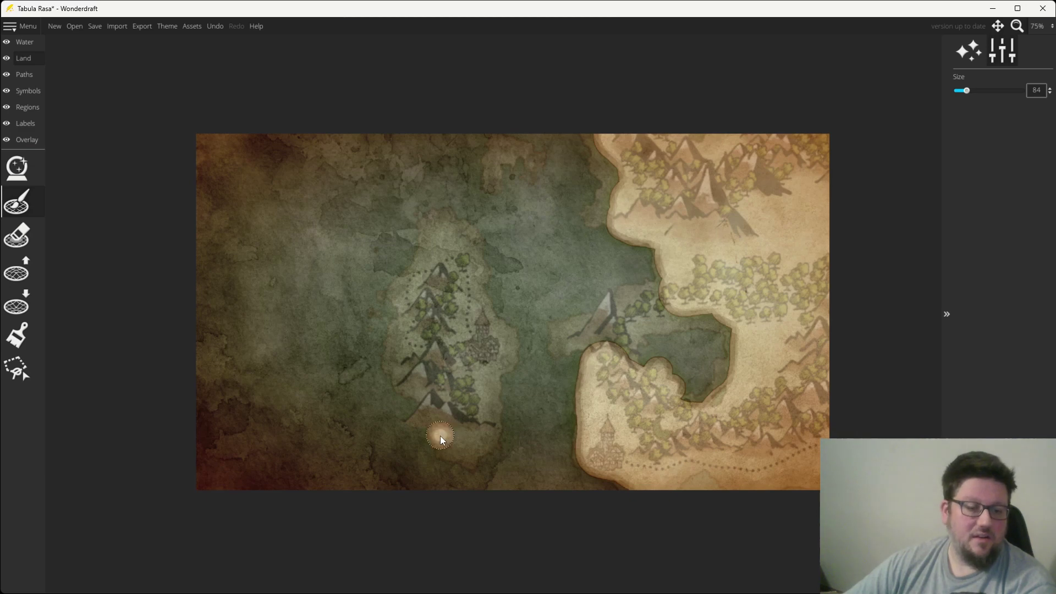
Fill in the long western island's shape and a land strip running west from the east coast
{"action": "left_click_drag", "start_coordinate": [469, 456], "coordinate": [479, 439]}
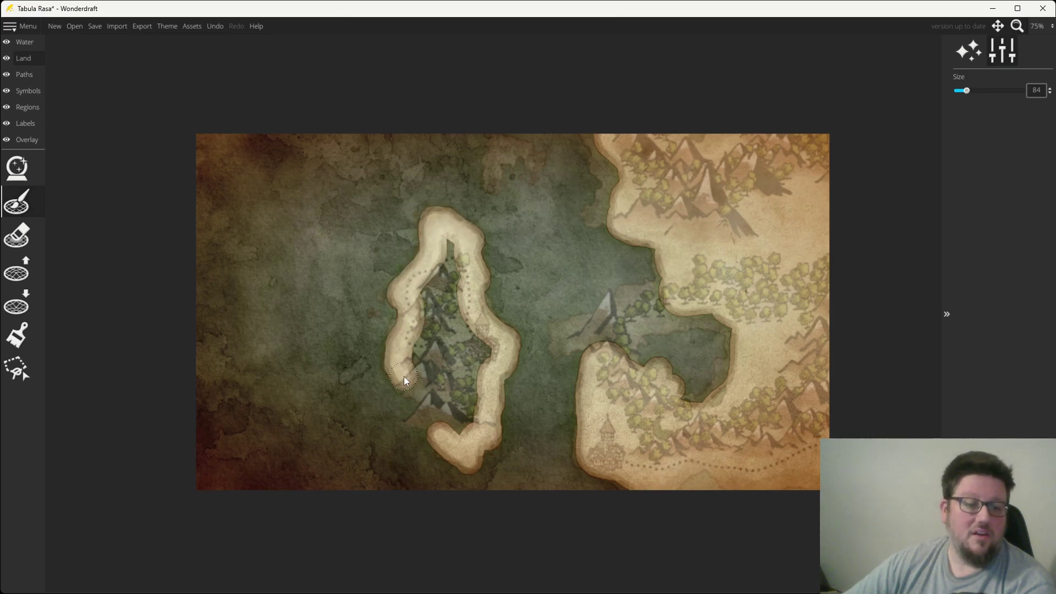
{"action": "left_click_drag", "start_coordinate": [424, 393], "coordinate": [457, 423]}
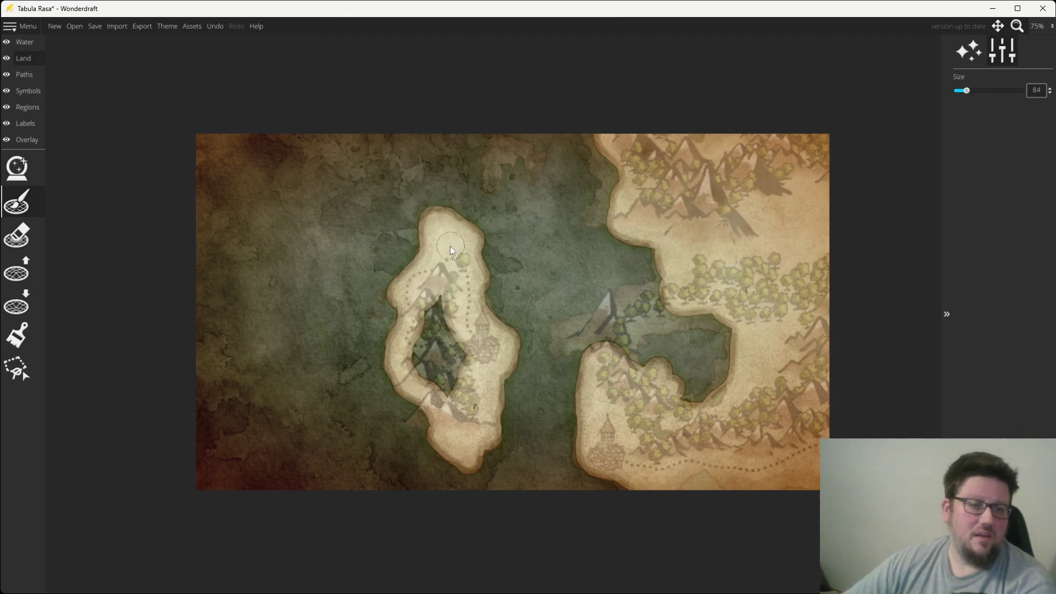
{"action": "mouse_move", "coordinate": [432, 322]}
{"action": "left_mouse_down"}
{"action": "mouse_move", "coordinate": [421, 357]}
{"action": "mouse_move", "coordinate": [441, 385]}
{"action": "mouse_move", "coordinate": [454, 359]}
{"action": "mouse_move", "coordinate": [443, 322]}
{"action": "mouse_move", "coordinate": [443, 370]}
{"action": "mouse_move", "coordinate": [450, 327]}
{"action": "left_mouse_up"}
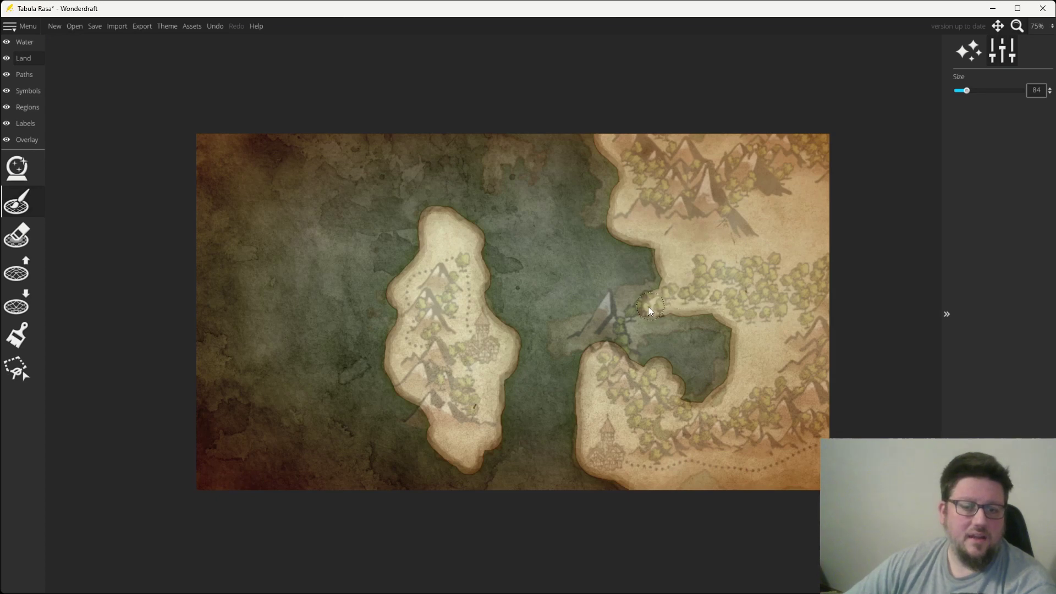
{"action": "left_click_drag", "start_coordinate": [649, 311], "coordinate": [570, 332]}
Raise rough land to extend the northern peninsula, fill the bay's east shore, and add a lake island
{"action": "left_click", "coordinate": [5, 272]}
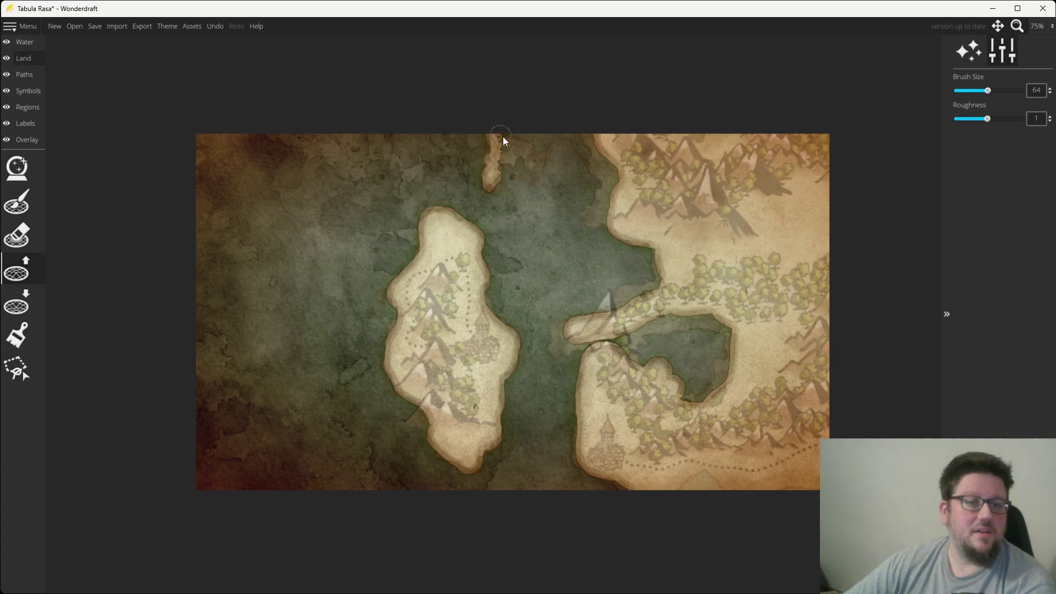
{"action": "mouse_move", "coordinate": [503, 138]}
{"action": "left_mouse_down"}
{"action": "mouse_move", "coordinate": [530, 148]}
{"action": "mouse_move", "coordinate": [503, 150]}
{"action": "mouse_move", "coordinate": [510, 161]}
{"action": "mouse_move", "coordinate": [507, 146]}
{"action": "mouse_move", "coordinate": [532, 177]}
{"action": "left_mouse_up"}
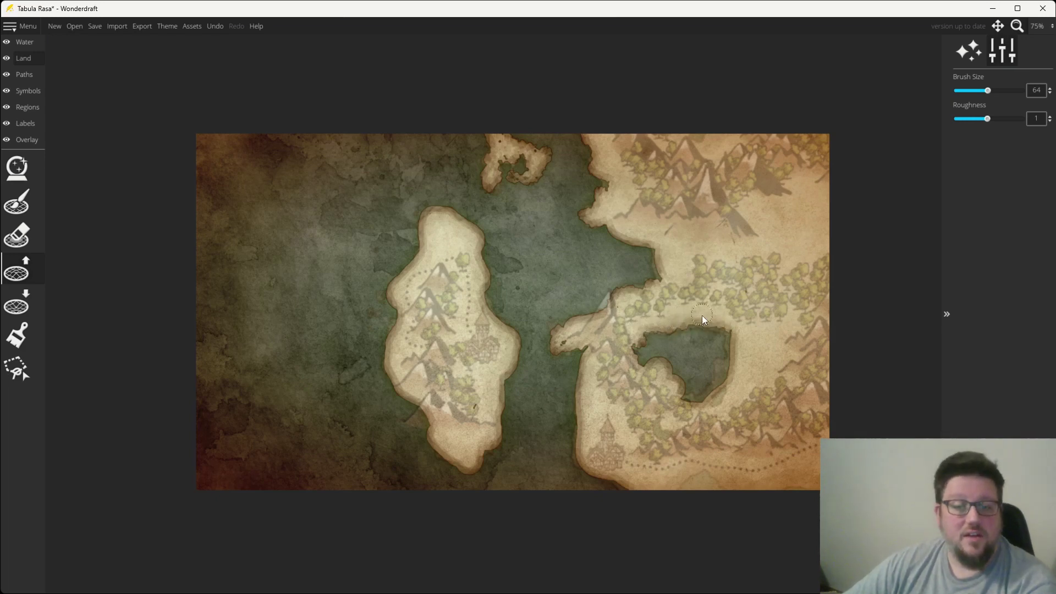
{"action": "left_click", "coordinate": [721, 368]}
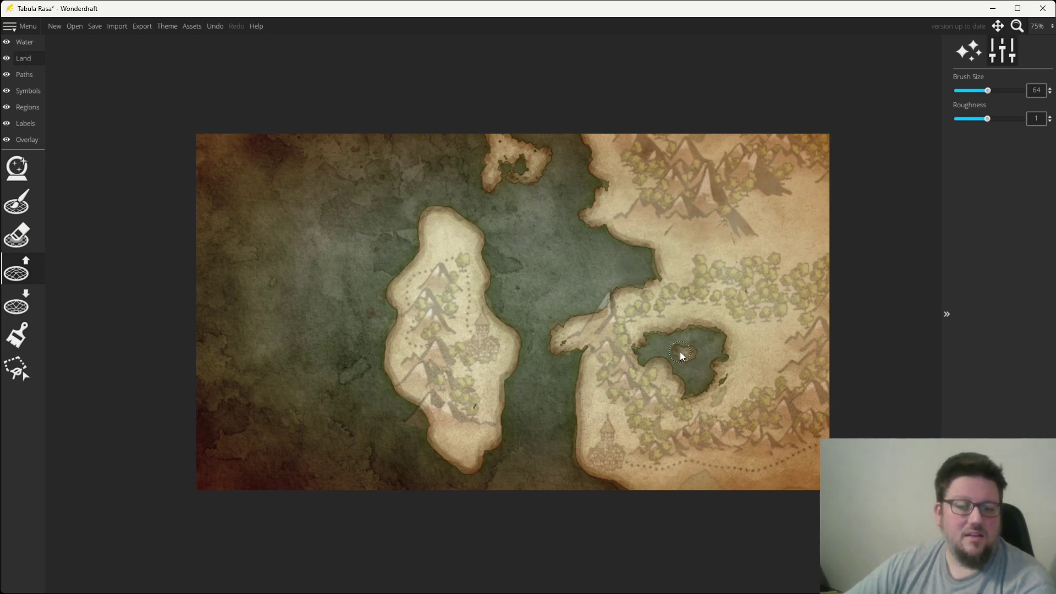
{"action": "left_click_drag", "start_coordinate": [681, 353], "coordinate": [694, 353]}
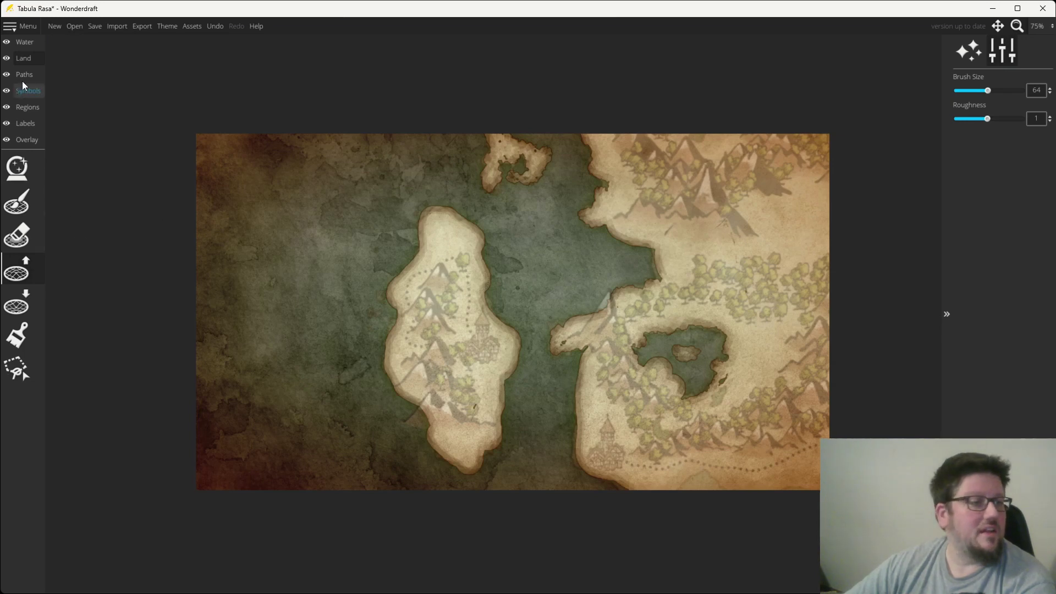
Use Lower Land at brush size 32 to carve a water notch into the map's top edge
{"action": "left_click", "coordinate": [16, 303]}
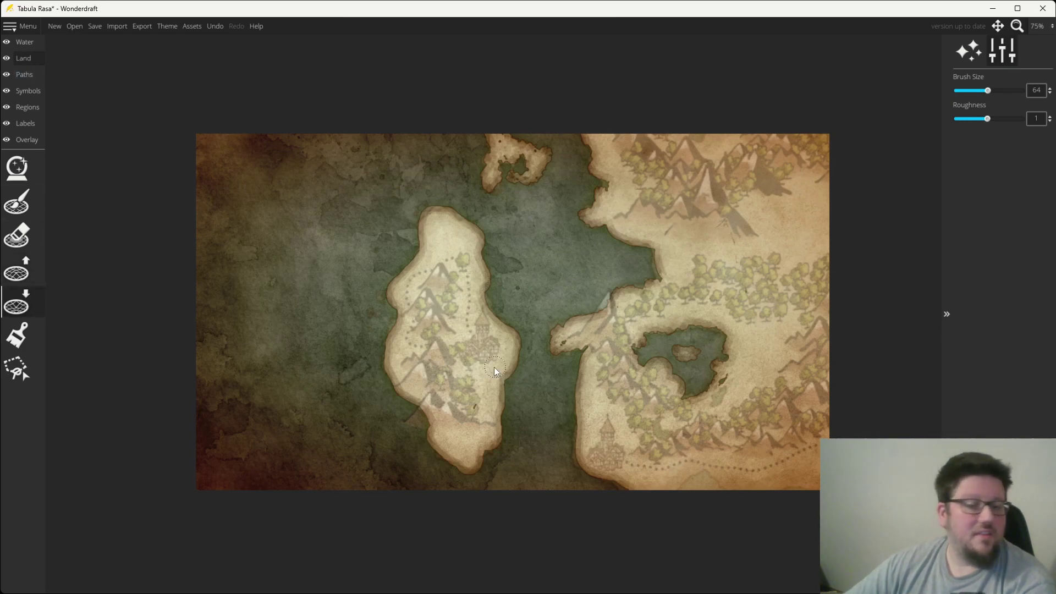
{"action": "scroll", "coordinate": [727, 394], "scroll_direction": "down", "scroll_amount": 8}
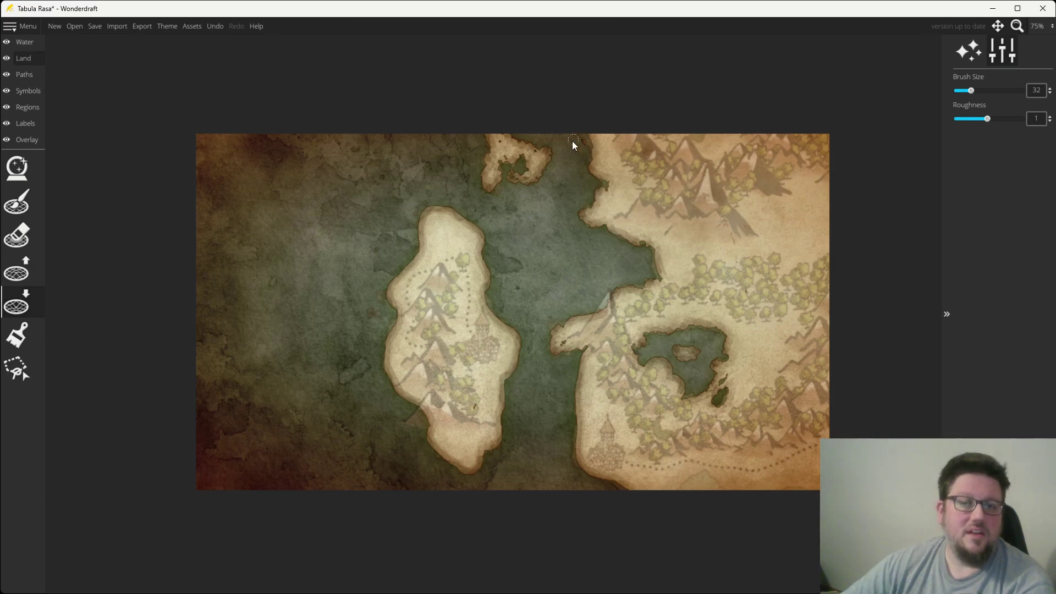
{"action": "key", "text": "4"}
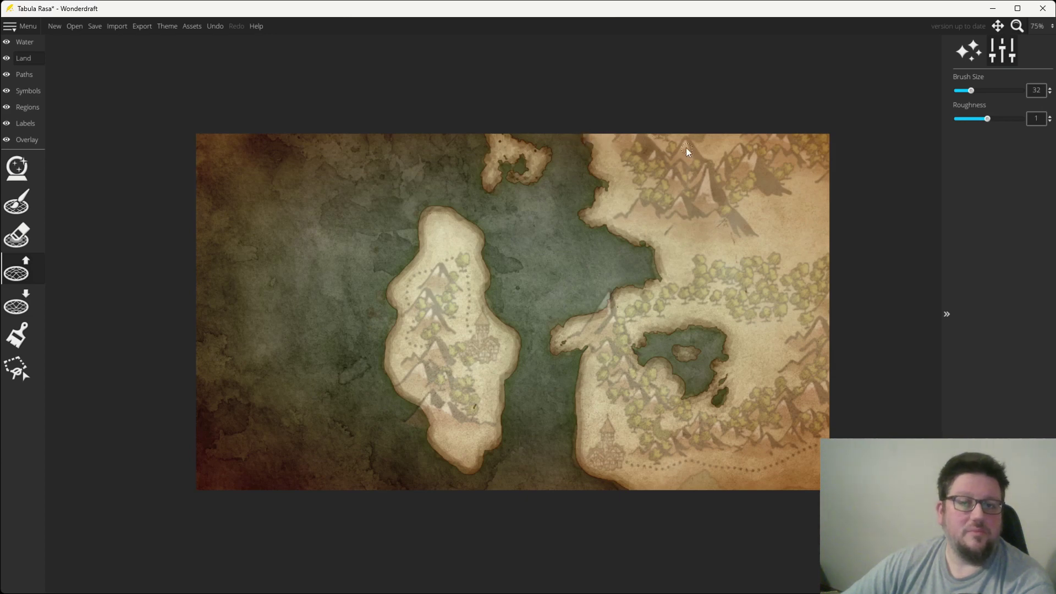
{"action": "key", "text": "3"}
{"action": "key", "text": "5"}
{"action": "left_click_drag", "start_coordinate": [684, 130], "coordinate": [707, 142]}
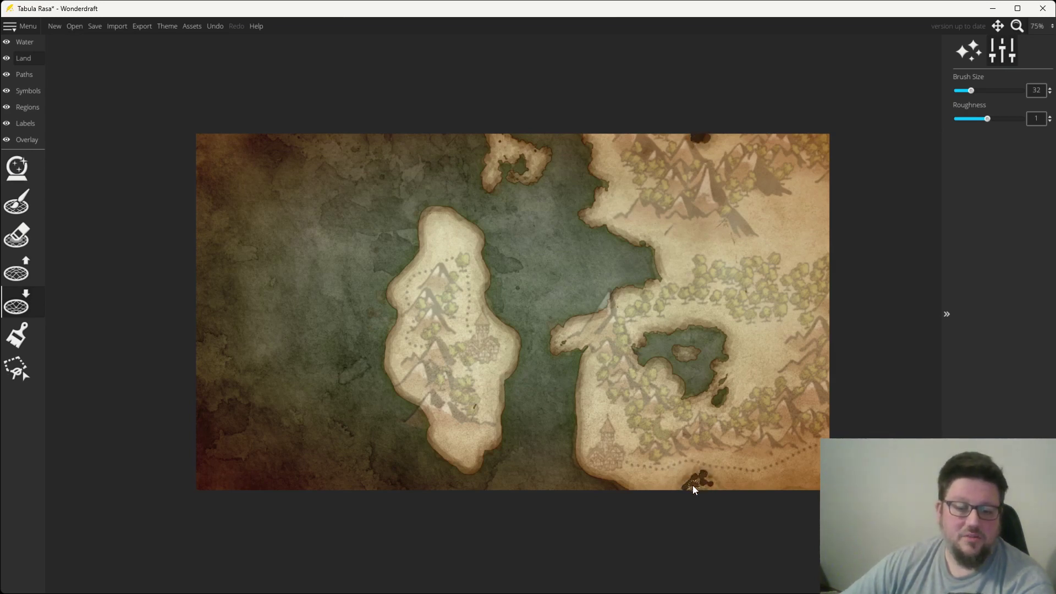
{"action": "scroll", "coordinate": [700, 494], "scroll_direction": "up", "scroll_amount": 5}
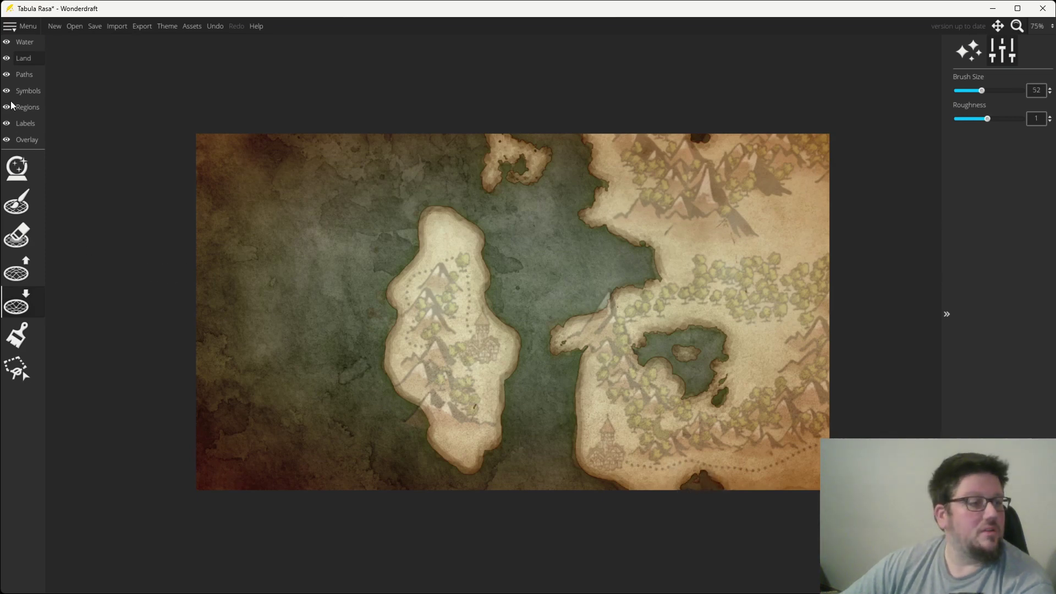
Place two town symbols at Symbol Scale 50, on the western island and near the southern coast
{"action": "left_click", "coordinate": [28, 90]}
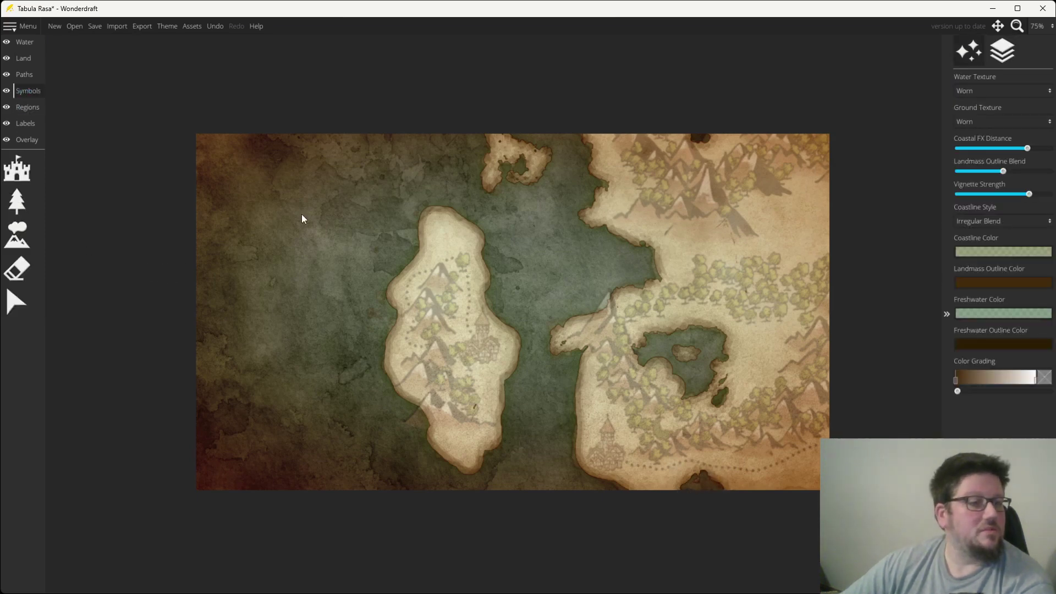
{"action": "left_click", "coordinate": [18, 171]}
{"action": "scroll", "coordinate": [483, 350], "scroll_direction": "down", "scroll_amount": 6}
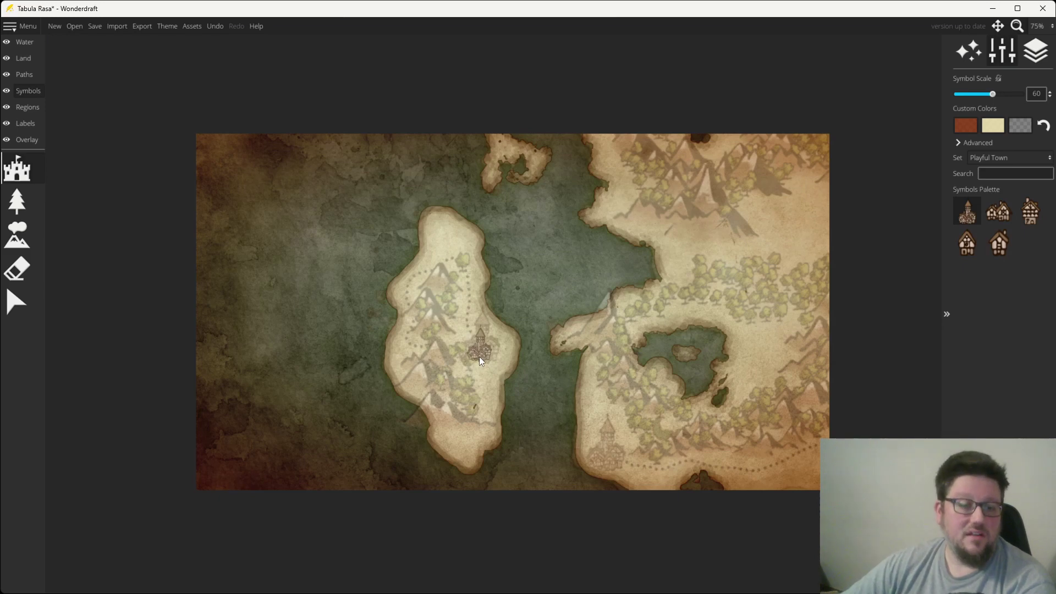
{"action": "scroll", "coordinate": [480, 357], "scroll_direction": "down", "scroll_amount": 2}
{"action": "left_click", "coordinate": [484, 355]}
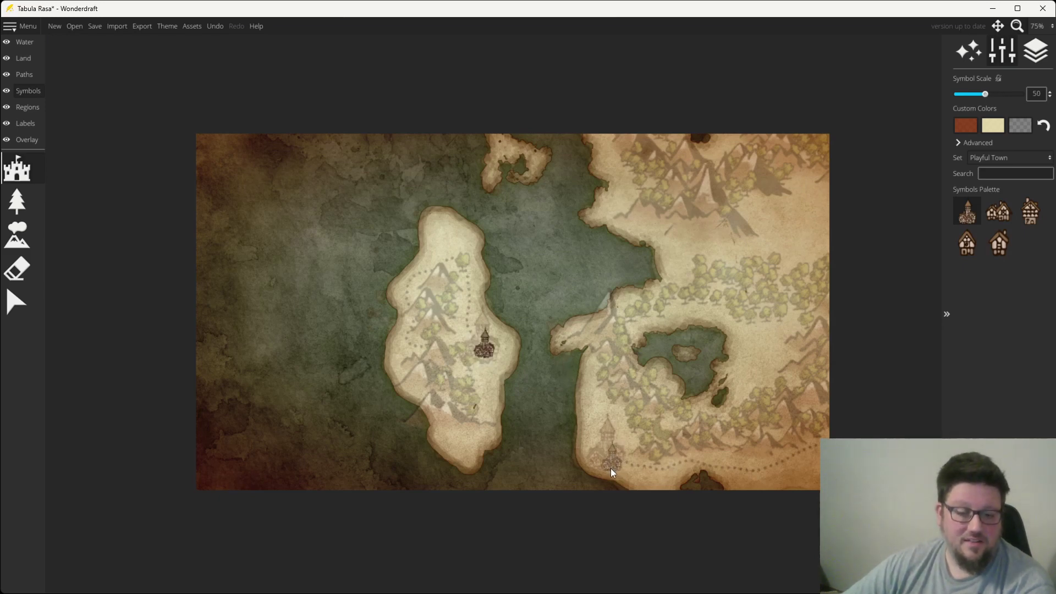
{"action": "left_click", "coordinate": [611, 468]}
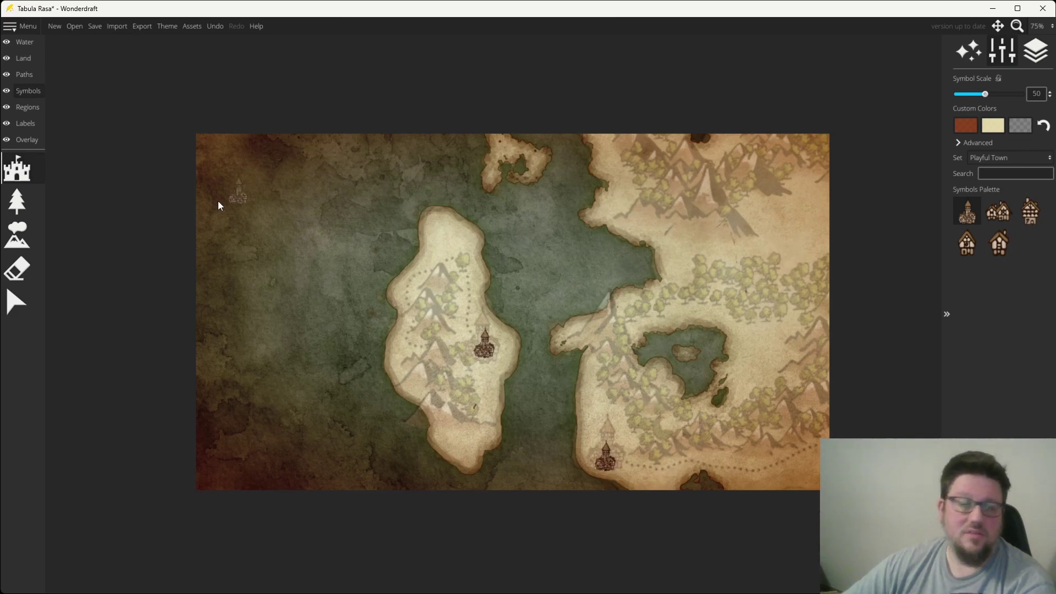
Raise the trace image opacity to 0.32 on the Overlay layer, then return to Symbols
{"action": "left_click", "coordinate": [22, 140]}
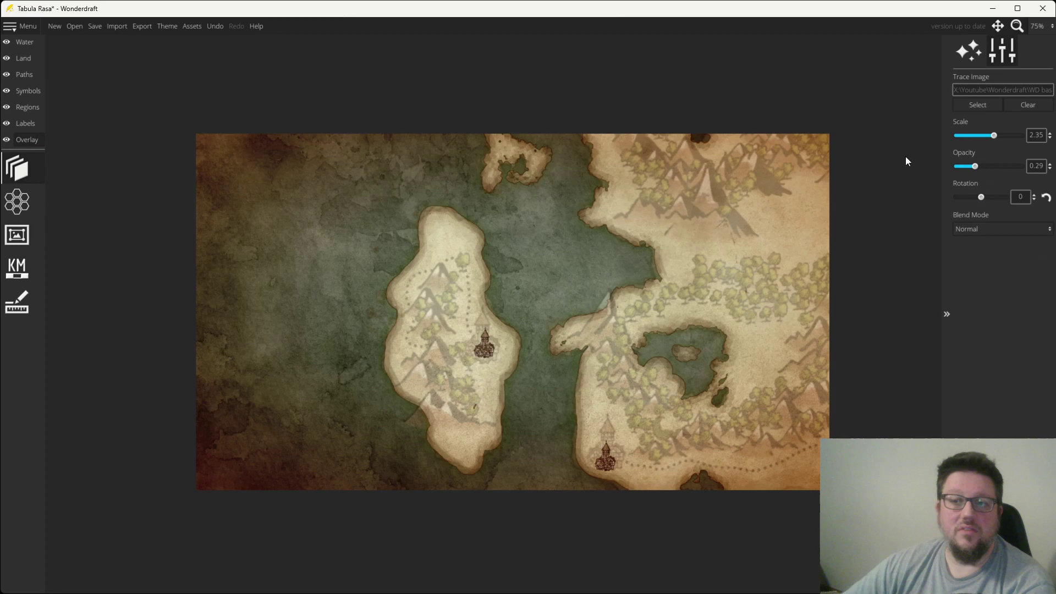
{"action": "mouse_move", "coordinate": [978, 166]}
{"action": "left_mouse_down"}
{"action": "mouse_move", "coordinate": [1003, 167]}
{"action": "mouse_move", "coordinate": [977, 167]}
{"action": "left_mouse_up"}
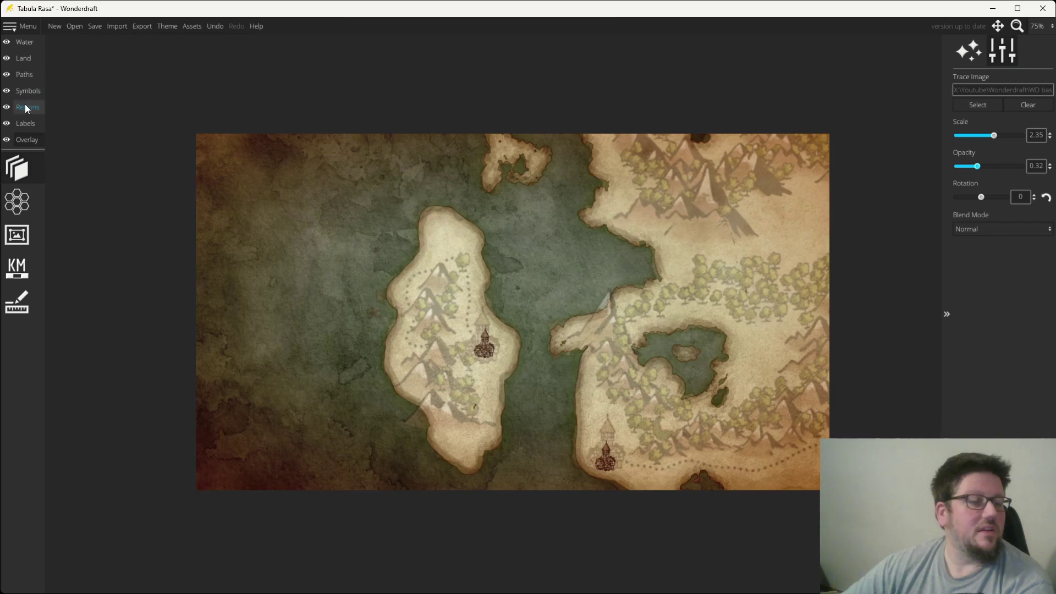
{"action": "left_click", "coordinate": [24, 91]}
Choose the second mountain style and paint a mountain ridge down the western island
{"action": "left_click", "coordinate": [17, 235]}
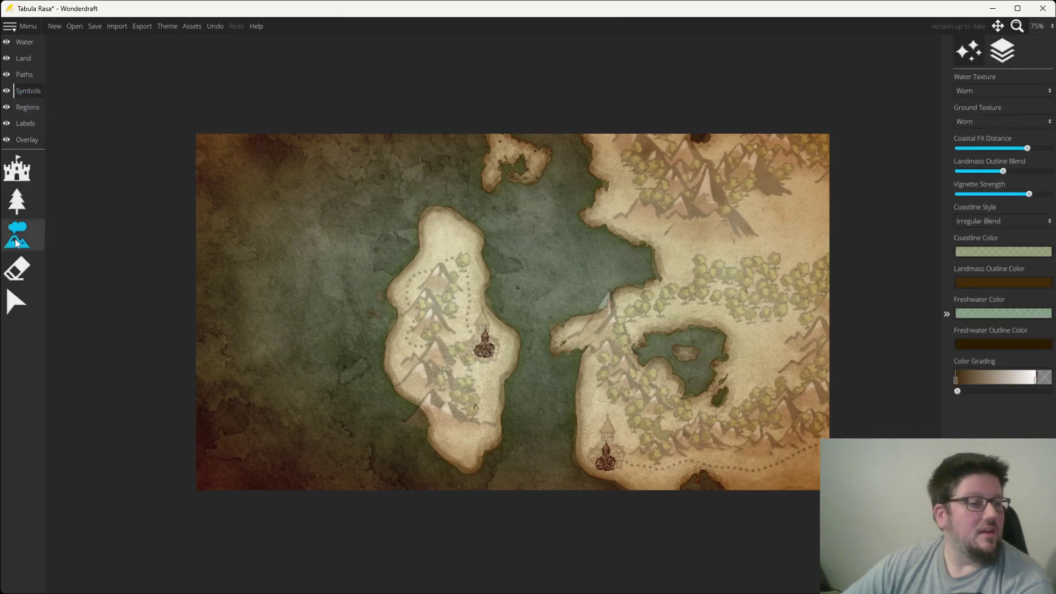
{"action": "left_click", "coordinate": [990, 204]}
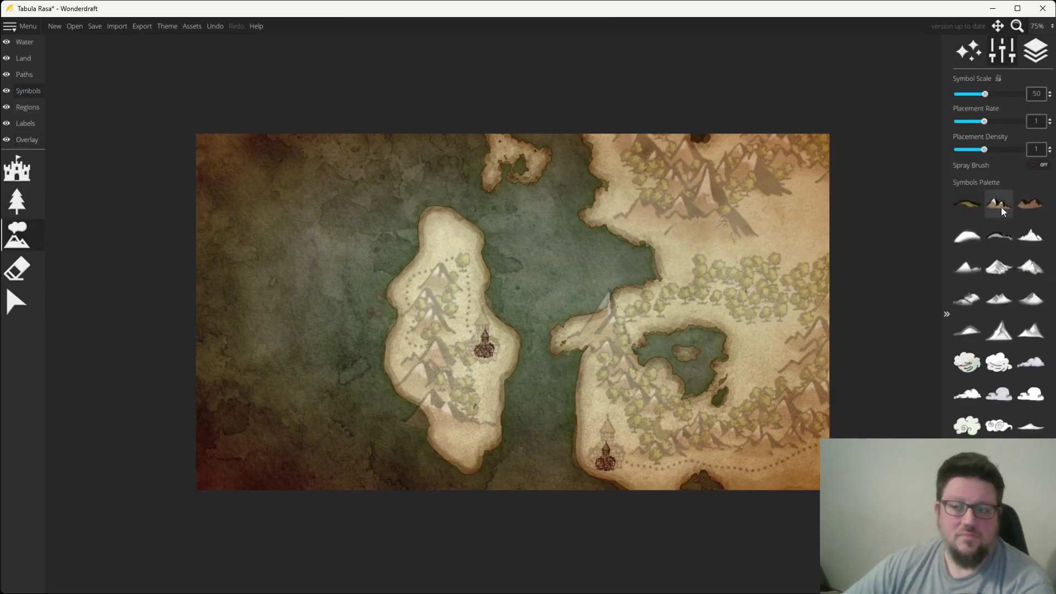
{"action": "scroll", "coordinate": [458, 277], "scroll_direction": "up", "scroll_amount": 3}
{"action": "scroll", "coordinate": [458, 278], "scroll_direction": "up", "scroll_amount": 7}
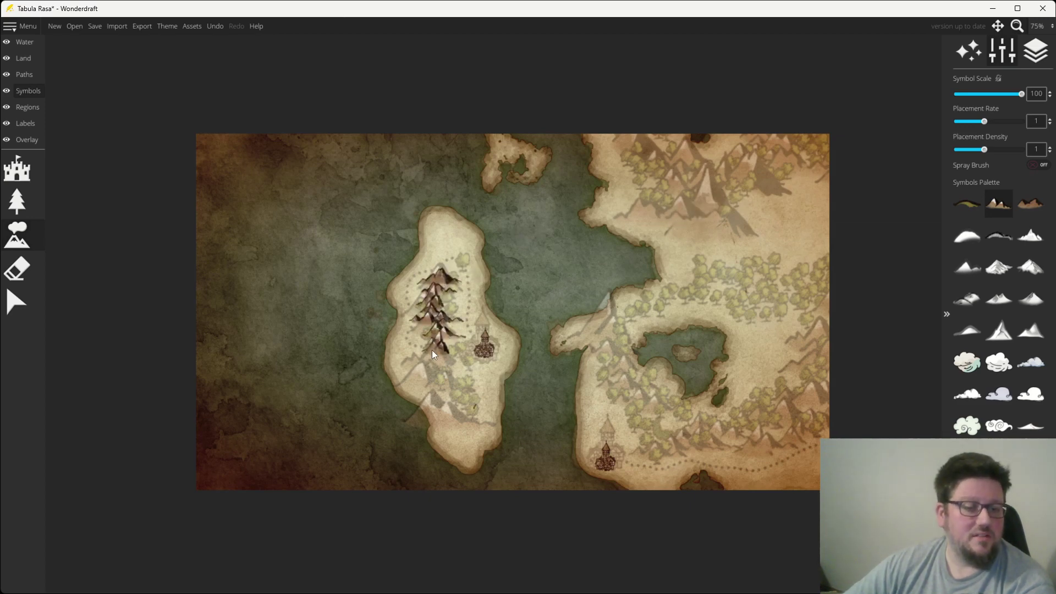
{"action": "mouse_move", "coordinate": [433, 388]}
{"action": "left_mouse_down"}
{"action": "mouse_move", "coordinate": [441, 416]}
{"action": "mouse_move", "coordinate": [462, 430]}
{"action": "left_mouse_up"}
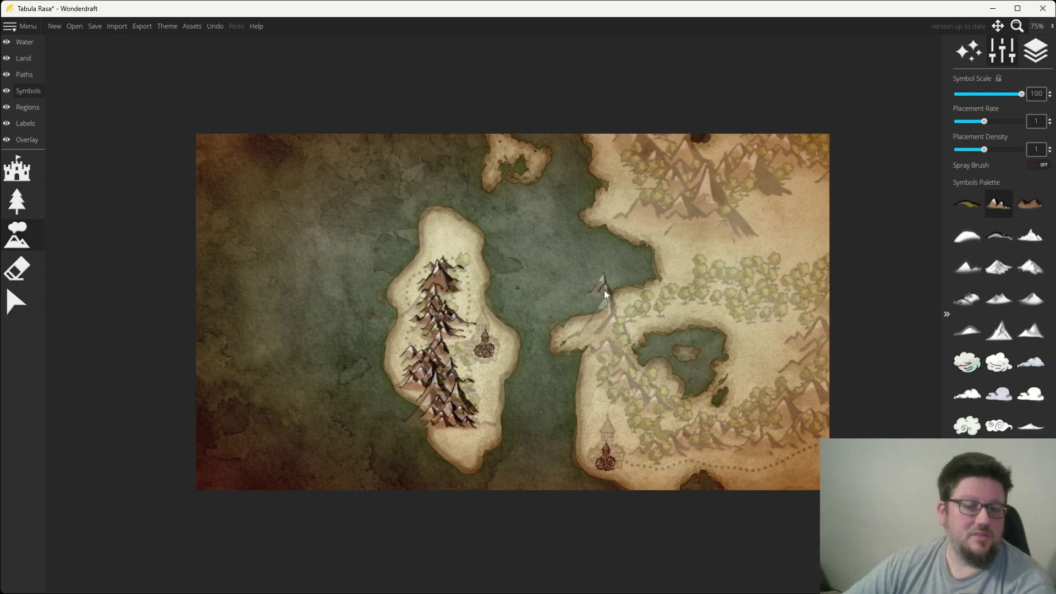
Stamp a mountain range across the northeastern land and the upper-right corner
{"action": "left_click", "coordinate": [640, 217]}
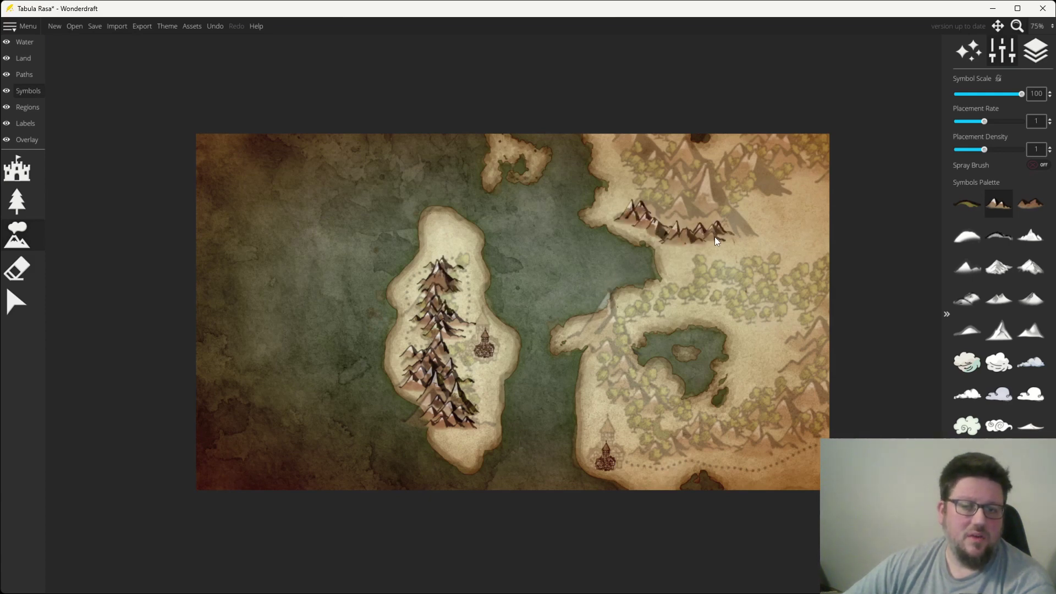
{"action": "left_click", "coordinate": [709, 200]}
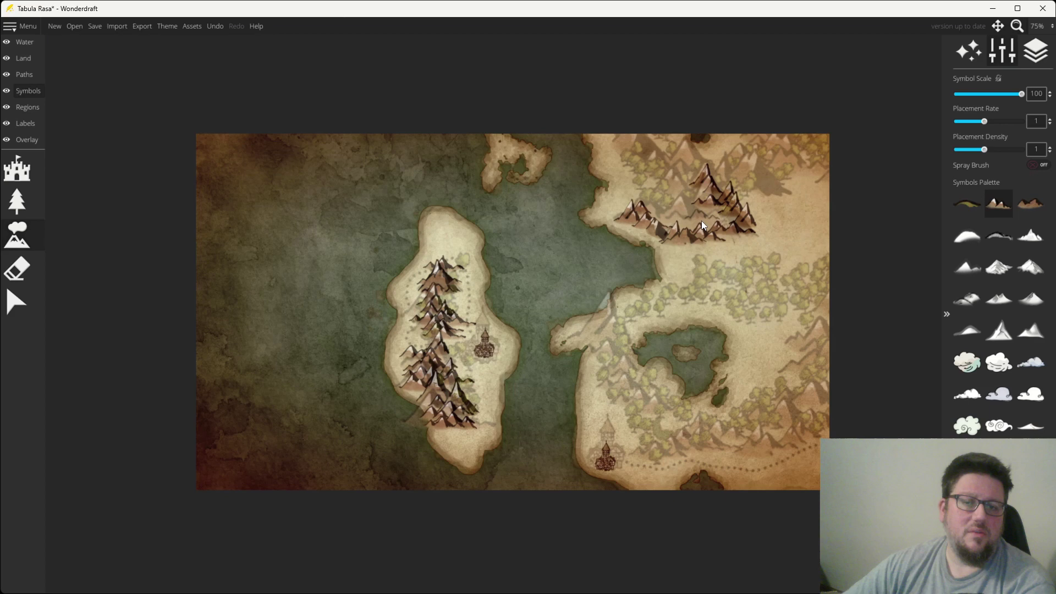
{"action": "left_click", "coordinate": [711, 217]}
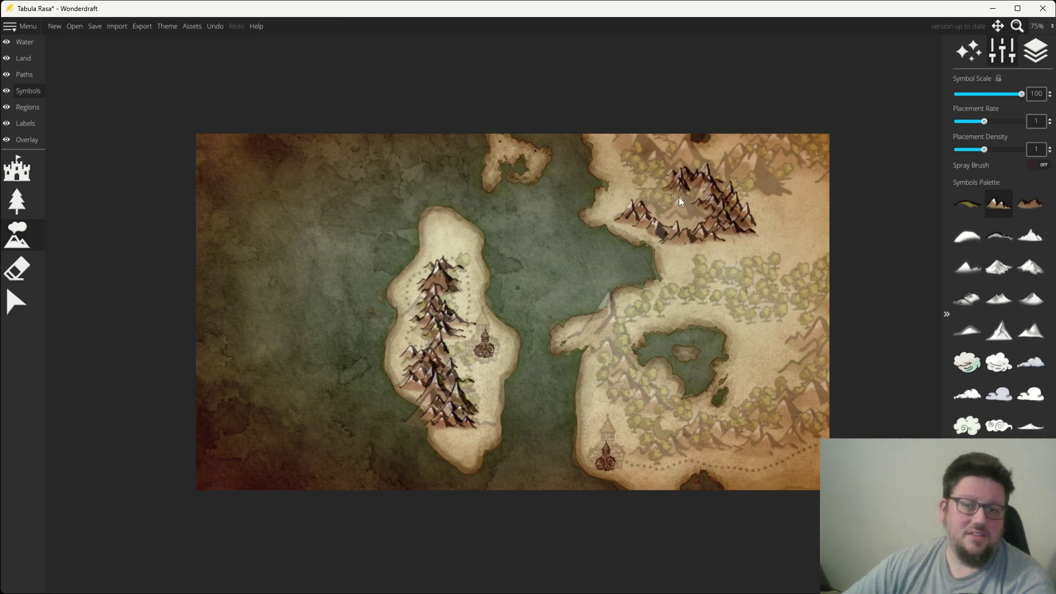
{"action": "left_click", "coordinate": [698, 216]}
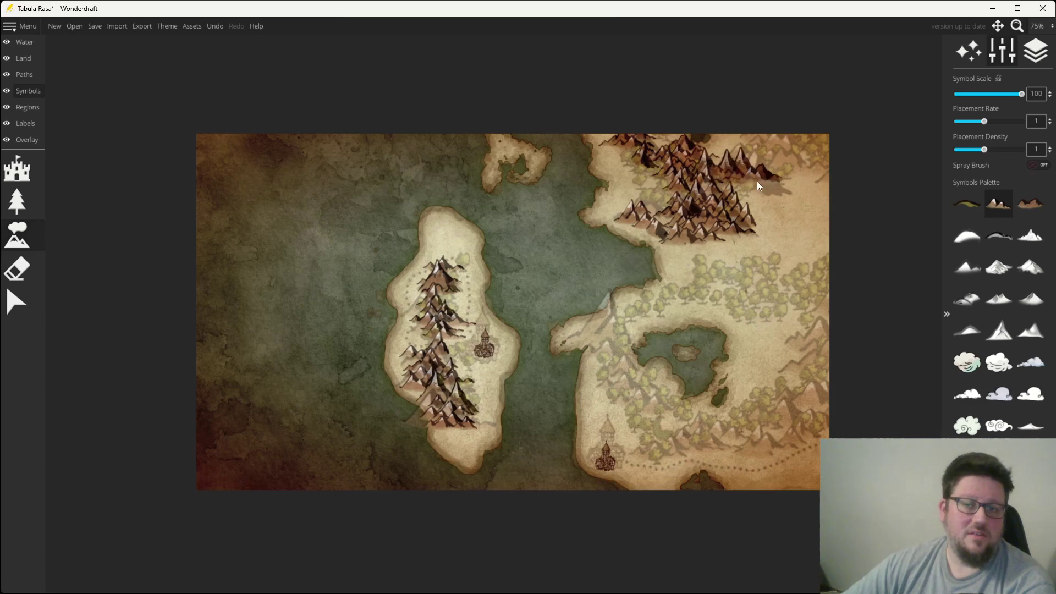
{"action": "left_click", "coordinate": [775, 163]}
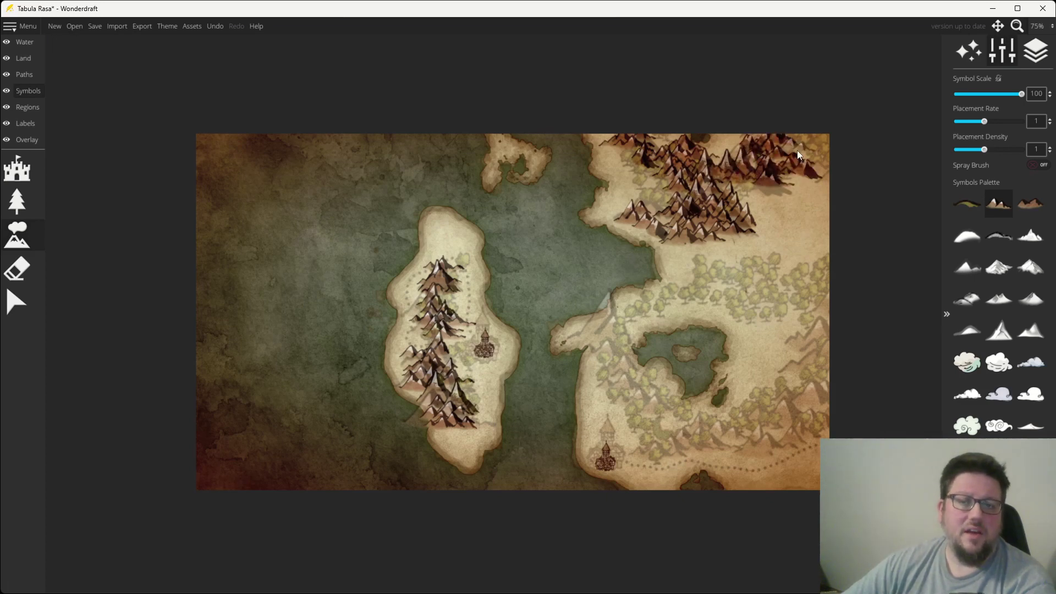
{"action": "left_click", "coordinate": [814, 164]}
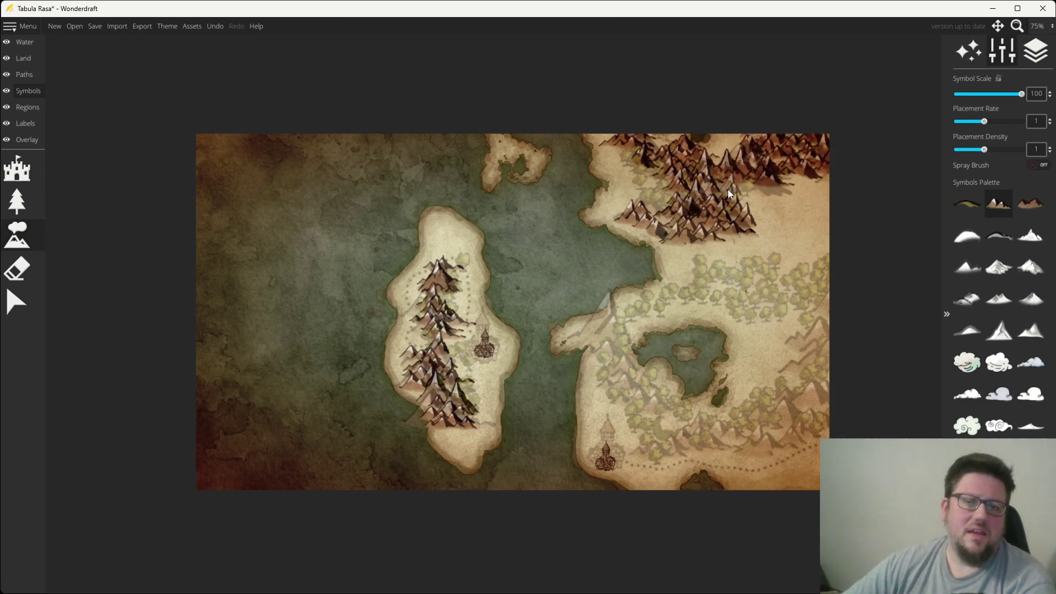
Add mountains along the right edge, the southern bay coast and the central peninsula
{"action": "left_click", "coordinate": [797, 341]}
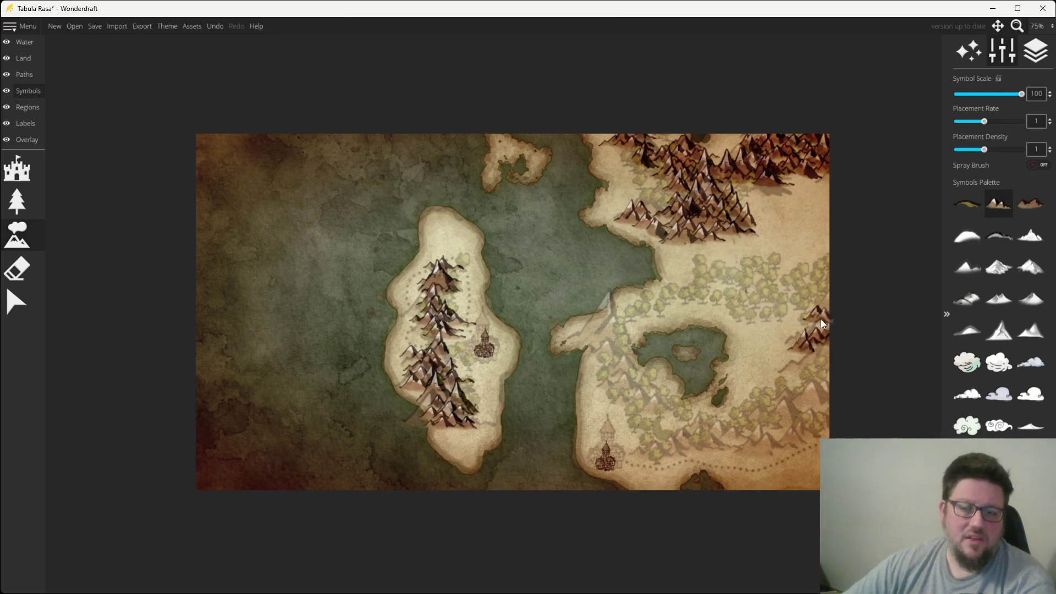
{"action": "left_click_drag", "start_coordinate": [809, 380], "coordinate": [805, 424]}
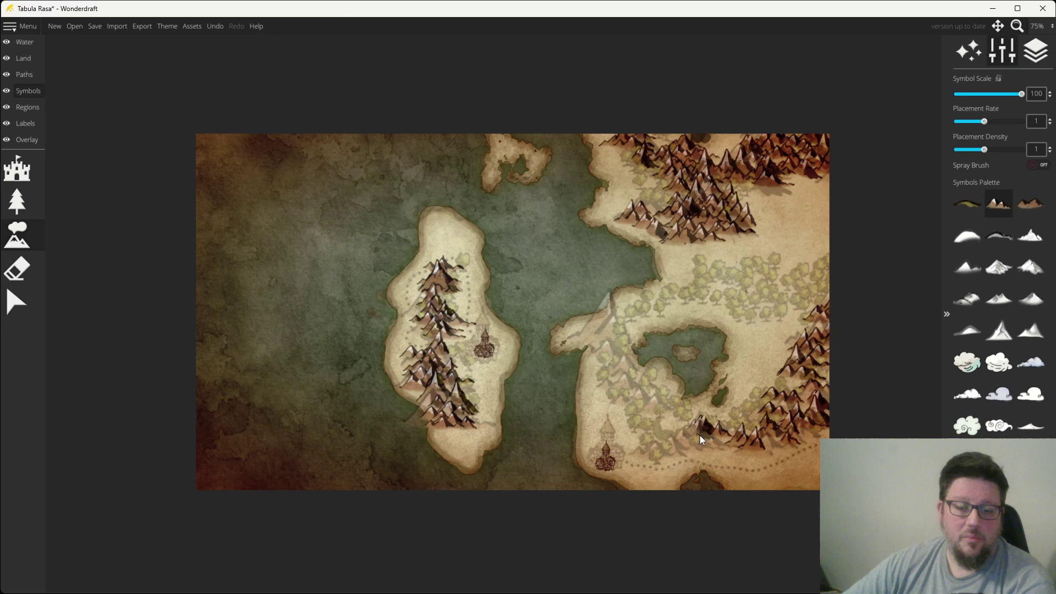
{"action": "left_click", "coordinate": [754, 425]}
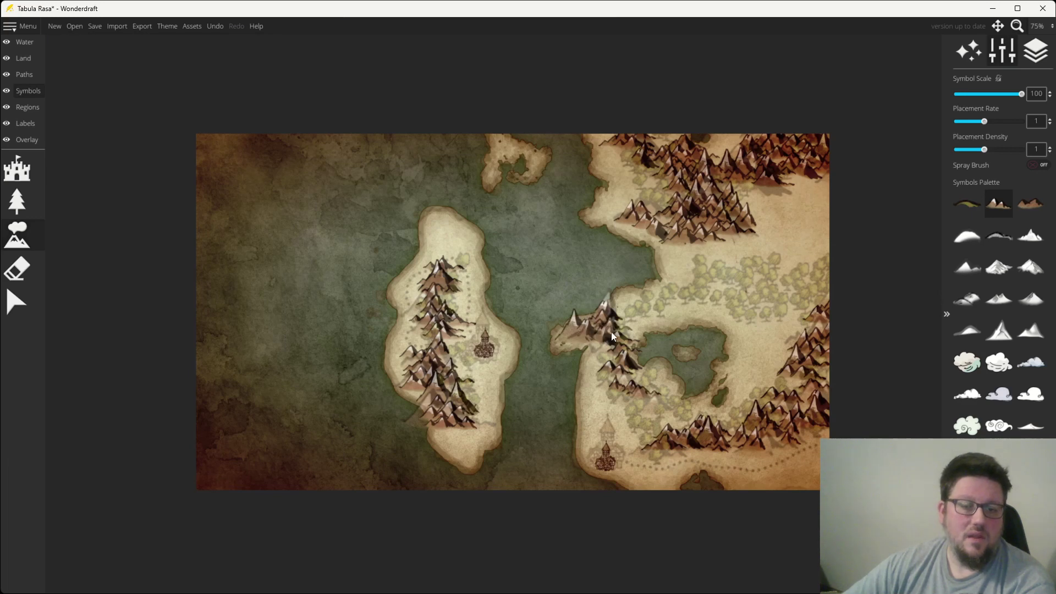
{"action": "left_click_drag", "start_coordinate": [612, 333], "coordinate": [616, 377]}
{"action": "left_click", "coordinate": [655, 419]}
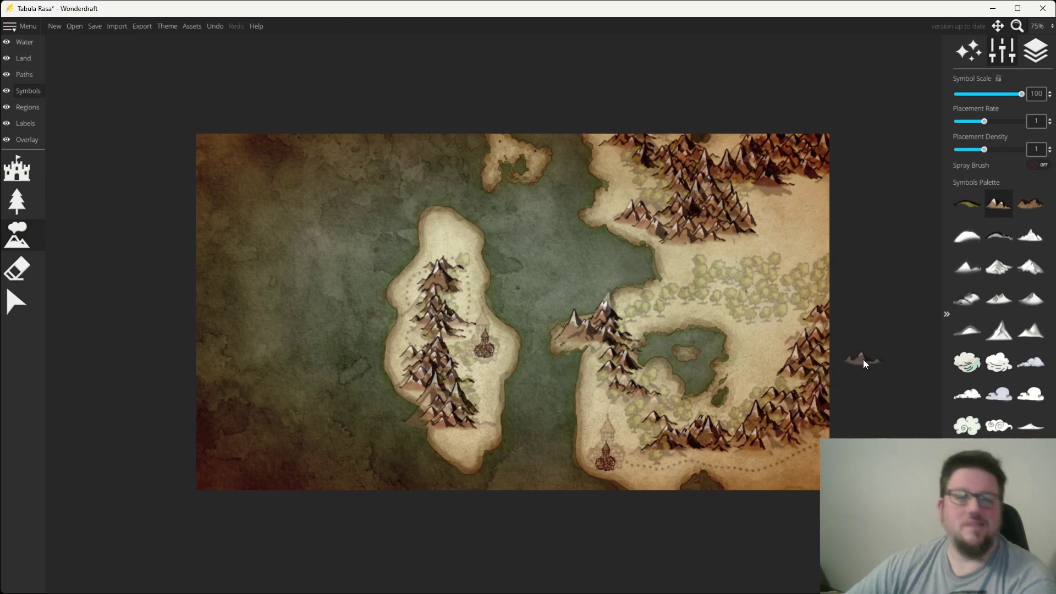
Paint olive-tree forests beside the bay and across the eastern land
{"action": "left_click", "coordinate": [16, 201]}
{"action": "scroll", "coordinate": [623, 263], "scroll_direction": "down", "scroll_amount": 3}
{"action": "scroll", "coordinate": [640, 280], "scroll_direction": "down", "scroll_amount": 5}
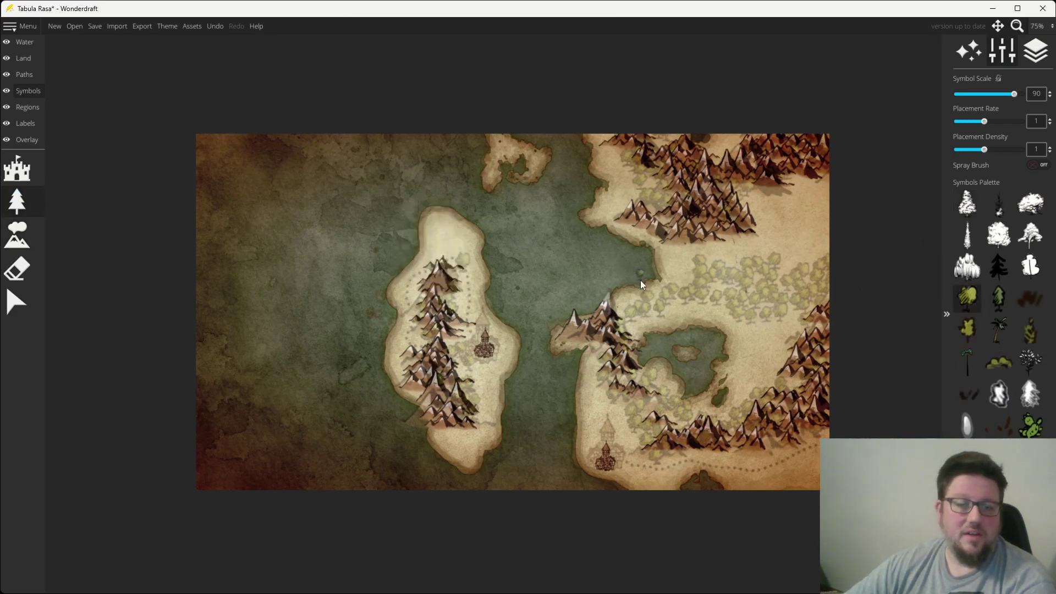
{"action": "scroll", "coordinate": [642, 297], "scroll_direction": "up", "scroll_amount": 5}
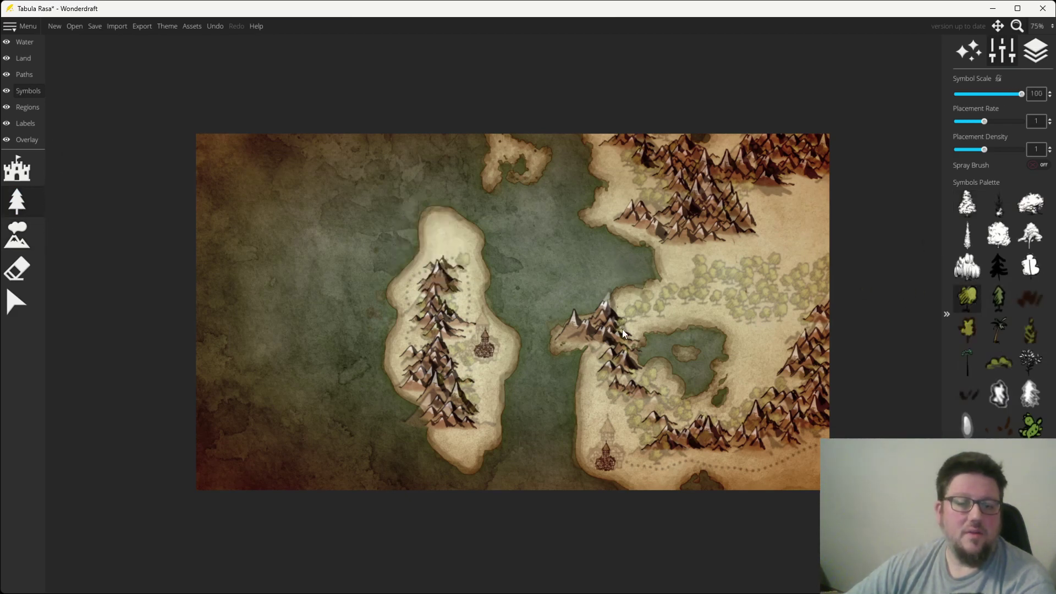
{"action": "left_click_drag", "start_coordinate": [622, 332], "coordinate": [644, 315]}
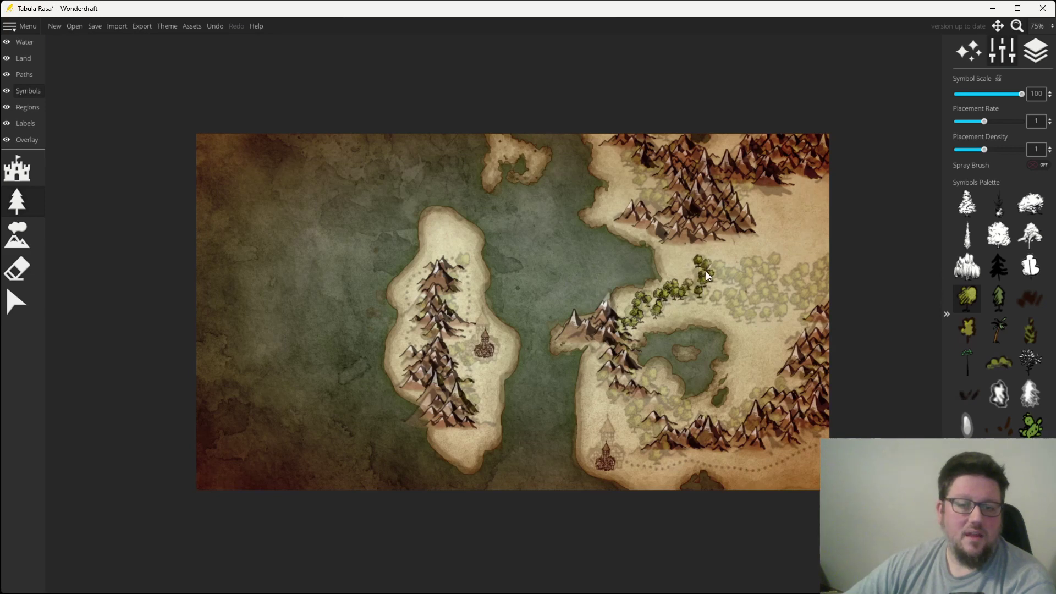
{"action": "left_click_drag", "start_coordinate": [718, 300], "coordinate": [752, 320]}
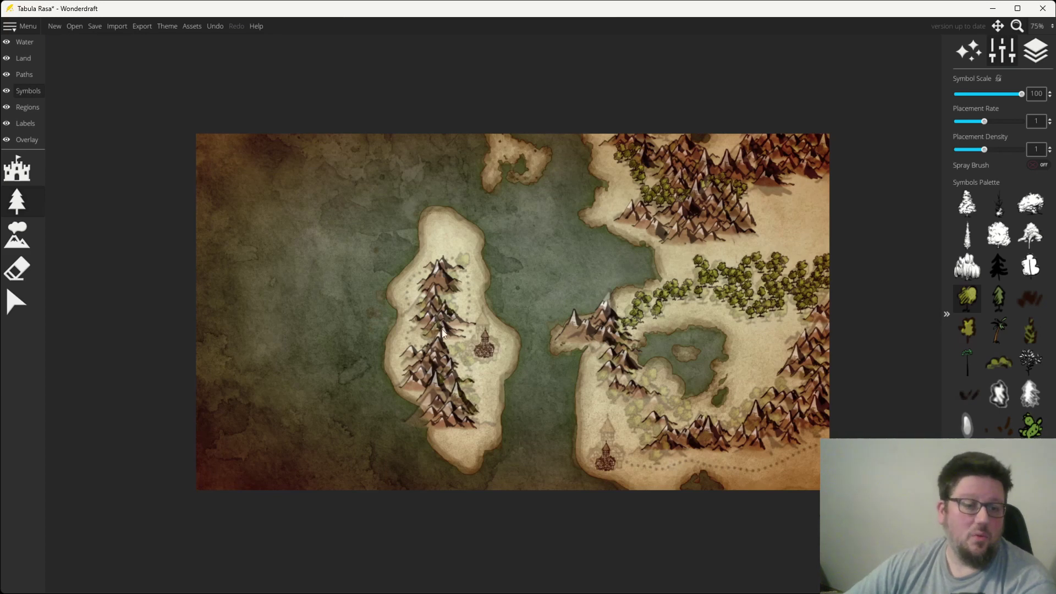
Cover the western island's ridge and southern end with trees, plus the southern coast
{"action": "left_click_drag", "start_coordinate": [446, 307], "coordinate": [420, 315]}
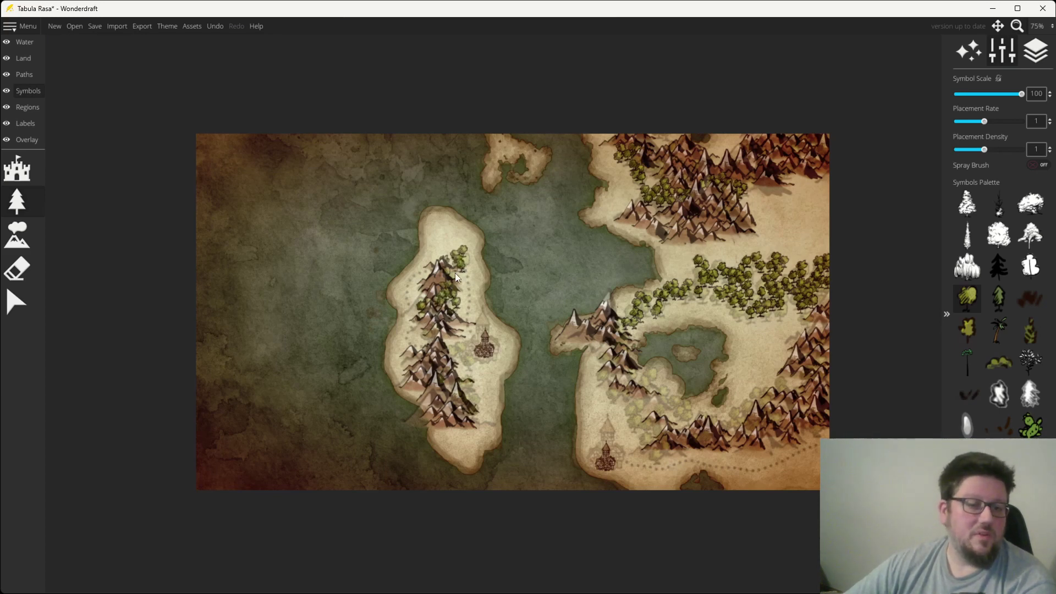
{"action": "left_click_drag", "start_coordinate": [455, 275], "coordinate": [443, 341]}
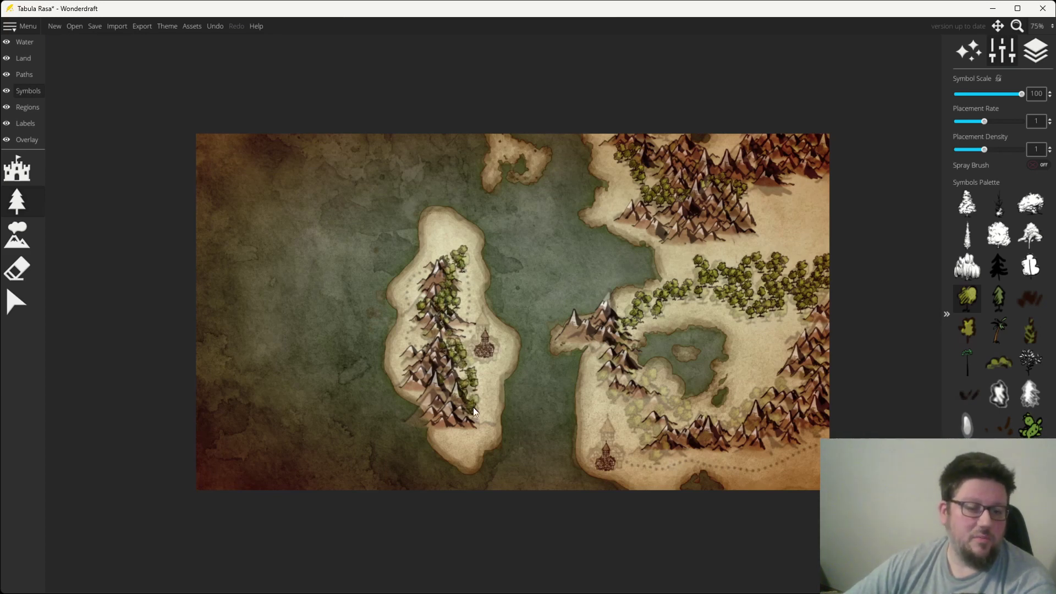
{"action": "left_click_drag", "start_coordinate": [473, 407], "coordinate": [458, 425]}
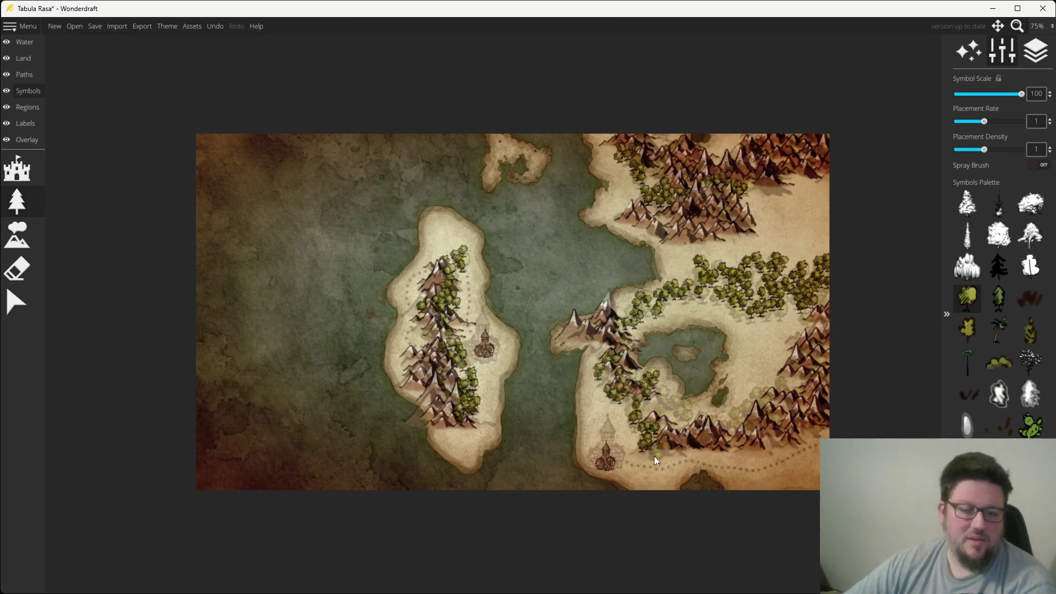
{"action": "mouse_move", "coordinate": [655, 457]}
{"action": "left_mouse_down"}
{"action": "mouse_move", "coordinate": [680, 446]}
{"action": "mouse_move", "coordinate": [683, 411]}
{"action": "left_mouse_up"}
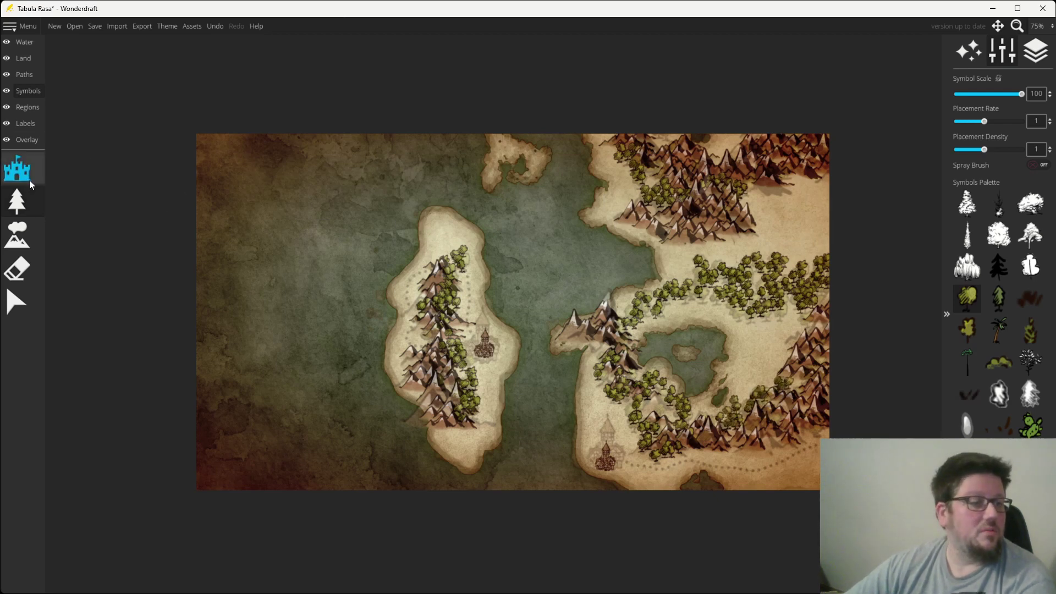
{"action": "left_click", "coordinate": [16, 233]}
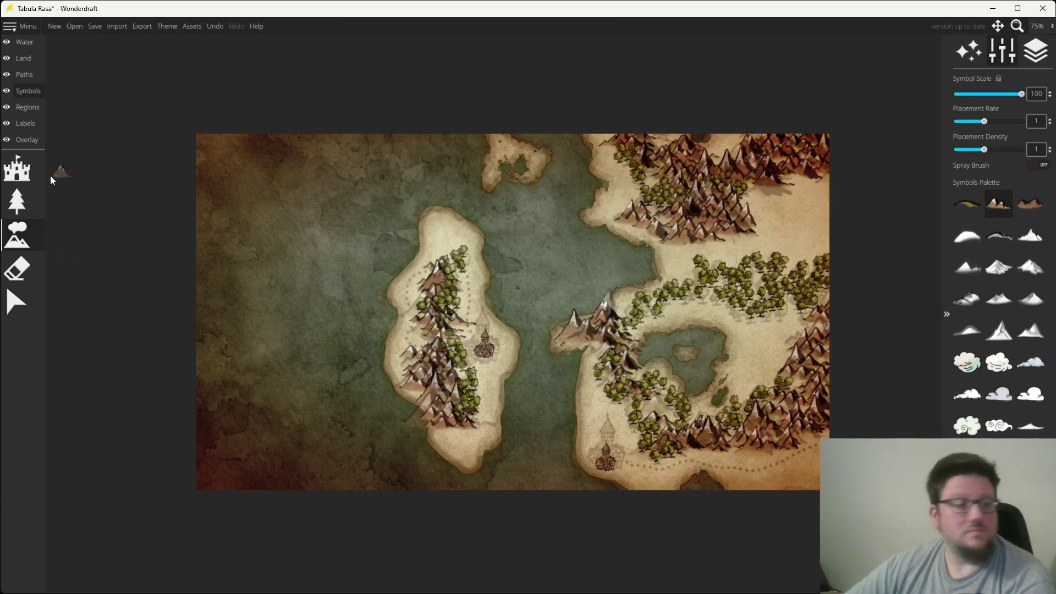
{"action": "left_click", "coordinate": [38, 204]}
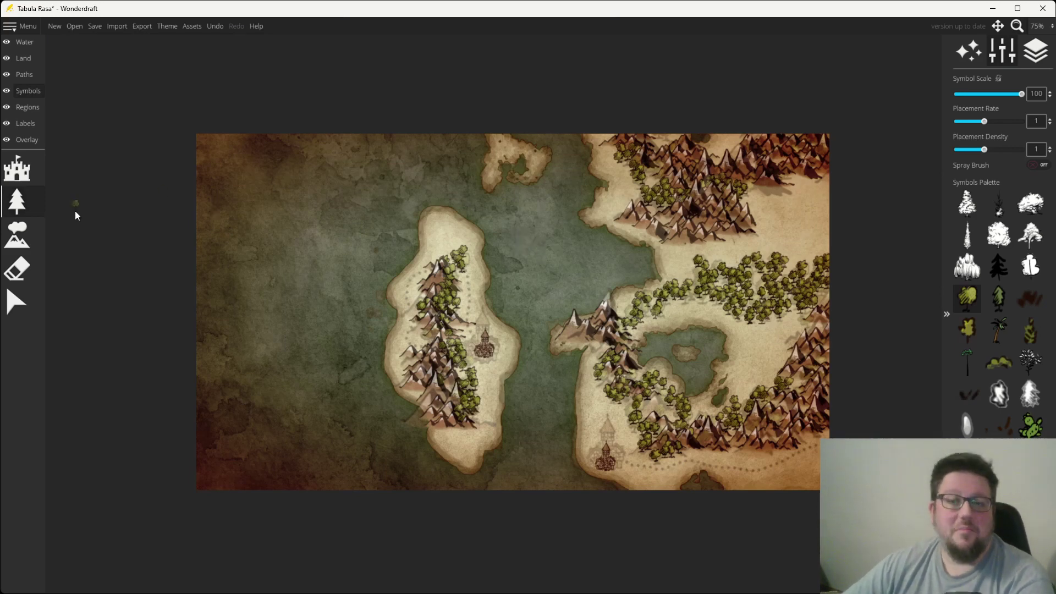
Set up the path tool on the Paths layer with black 000000 colour and dotted style
{"action": "left_click", "coordinate": [25, 75]}
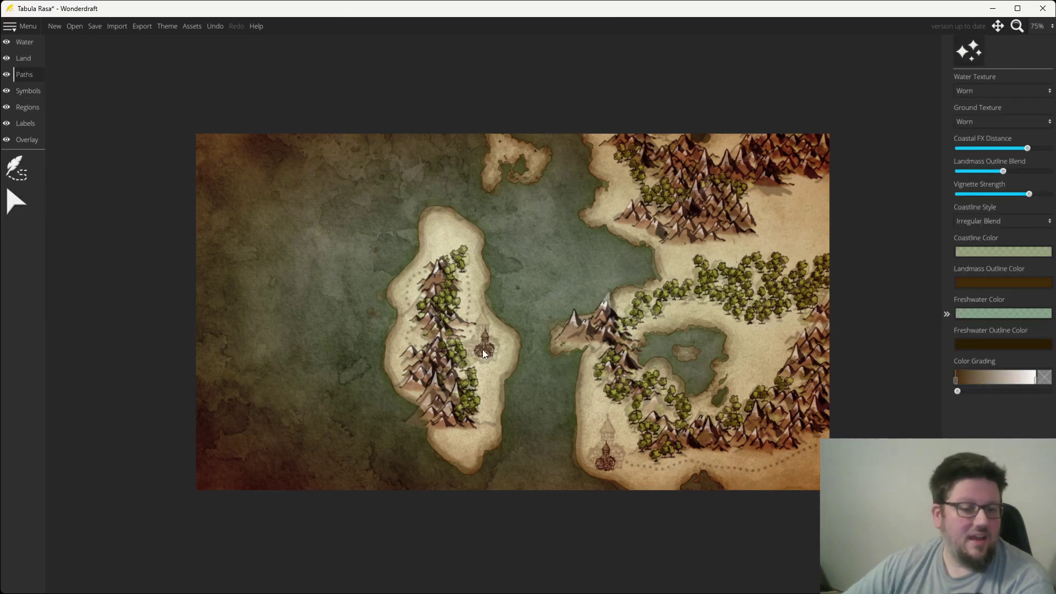
{"action": "left_click", "coordinate": [16, 167]}
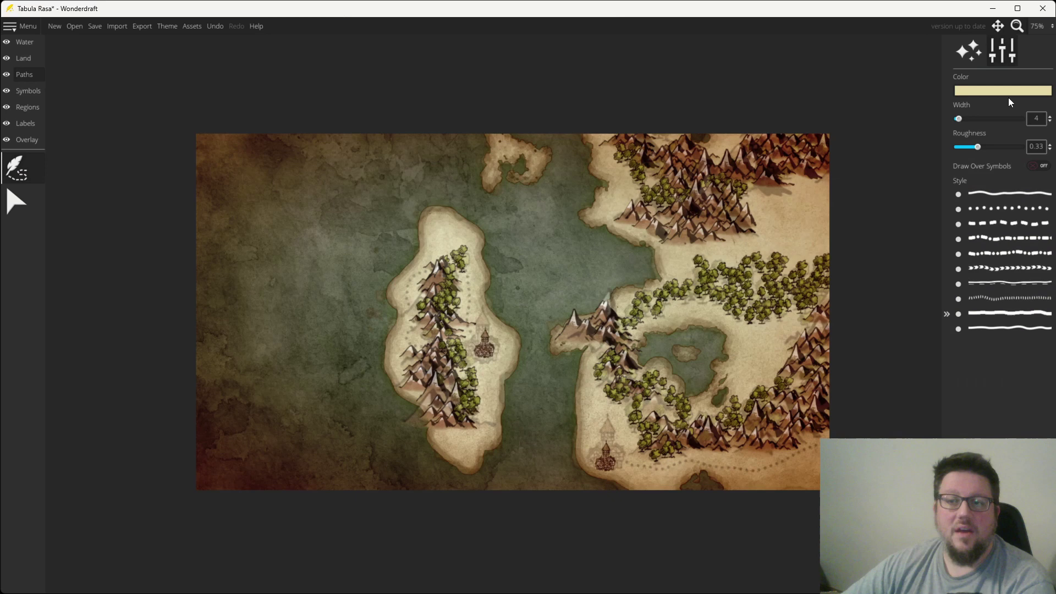
{"action": "left_click", "coordinate": [1006, 96]}
{"action": "left_click", "coordinate": [838, 145]}
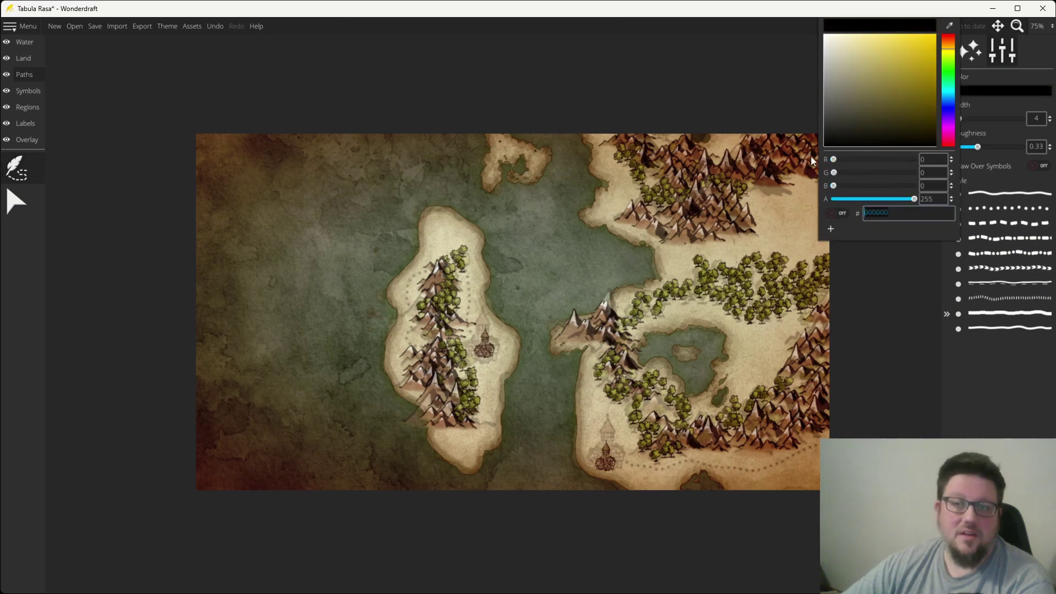
{"action": "left_click", "coordinate": [989, 209]}
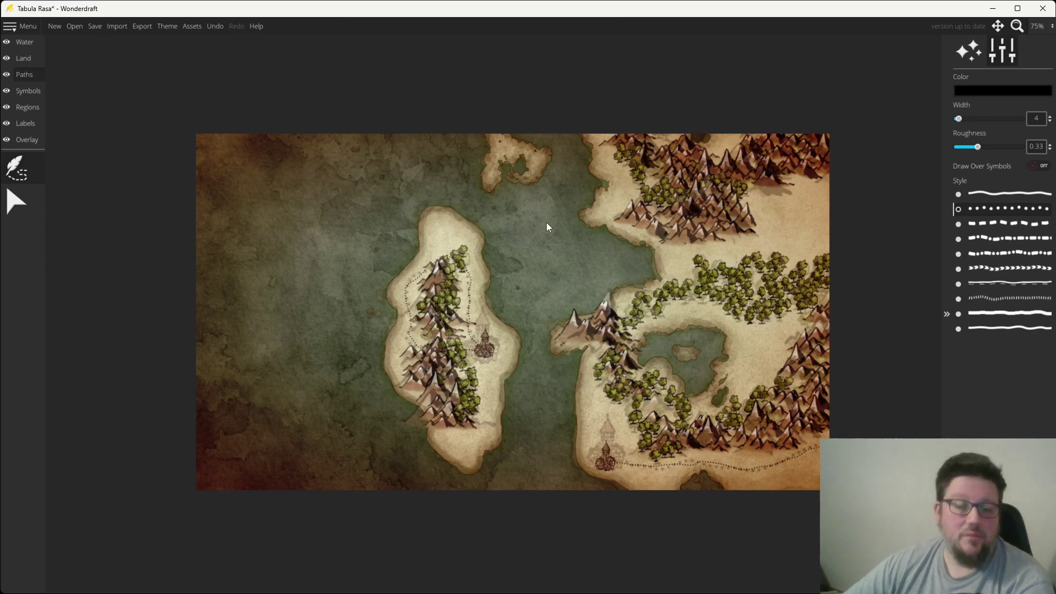
Pick a small Playful Town house symbol on the Symbols layer at Symbol Scale 70
{"action": "left_click", "coordinate": [23, 93]}
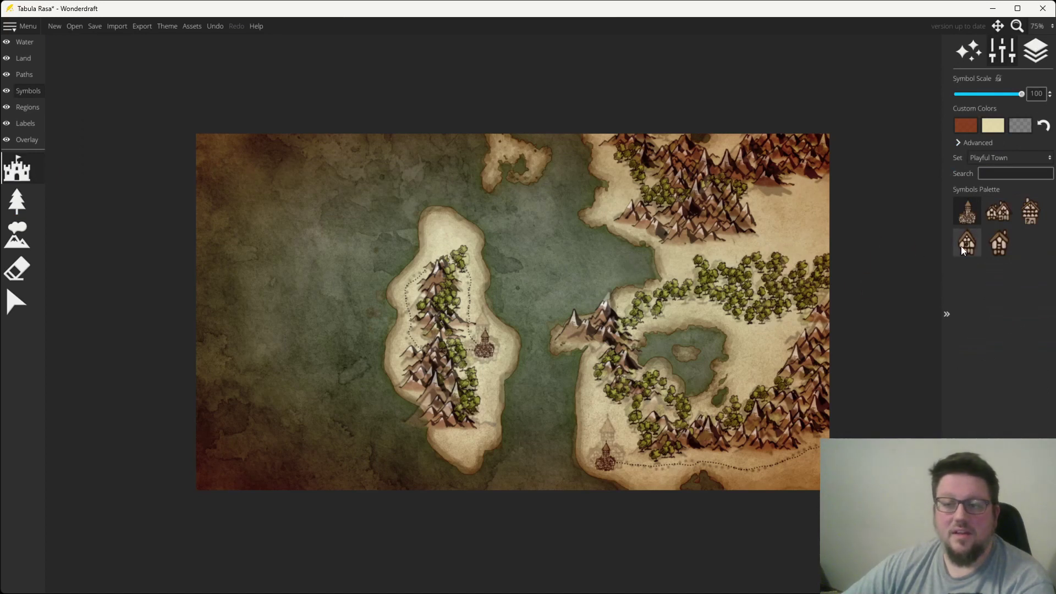
{"action": "left_click", "coordinate": [963, 251]}
{"action": "scroll", "coordinate": [683, 350], "scroll_direction": "down", "scroll_amount": 6}
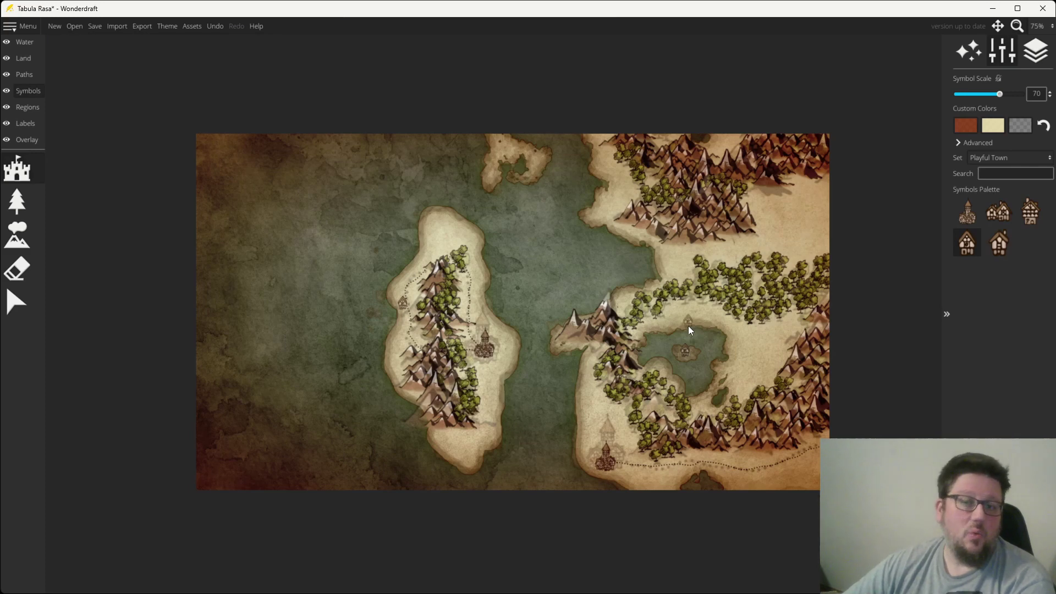
Fade the trace image overlay to 0 opacity, briefly bringing it back to compare
{"action": "left_click", "coordinate": [28, 140]}
{"action": "left_click", "coordinate": [21, 156]}
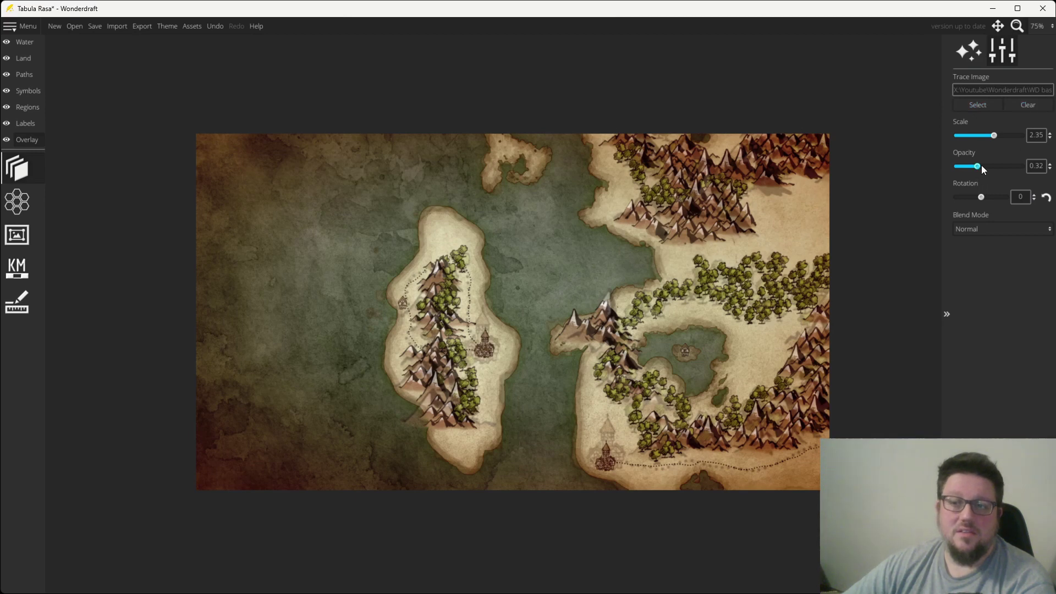
{"action": "left_click_drag", "start_coordinate": [983, 167], "coordinate": [946, 166]}
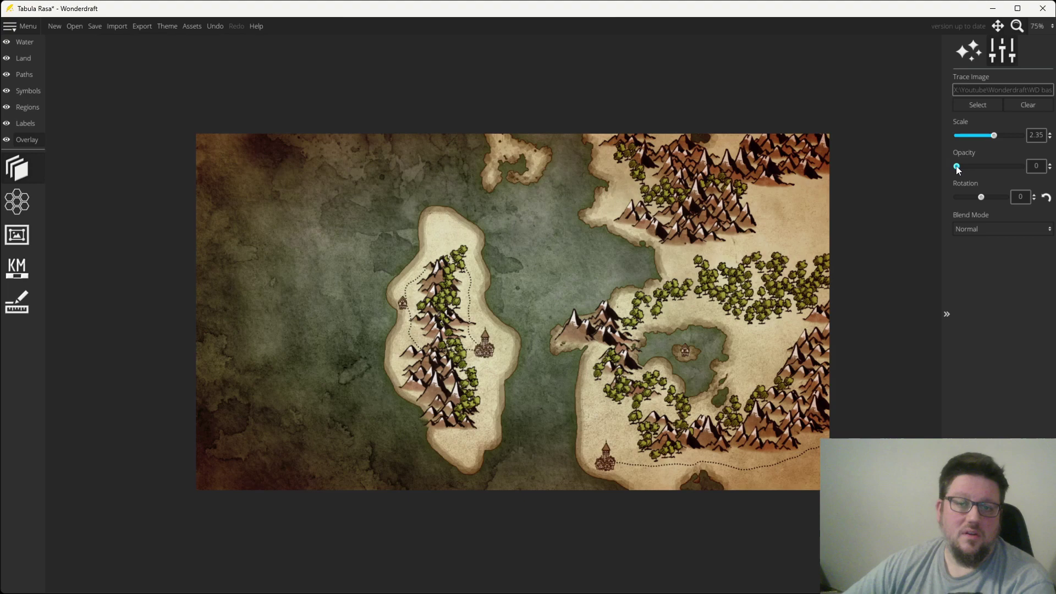
{"action": "mouse_move", "coordinate": [958, 167]}
{"action": "left_mouse_down"}
{"action": "mouse_move", "coordinate": [1018, 167]}
{"action": "mouse_move", "coordinate": [947, 167]}
{"action": "mouse_move", "coordinate": [1007, 167]}
{"action": "left_mouse_up"}
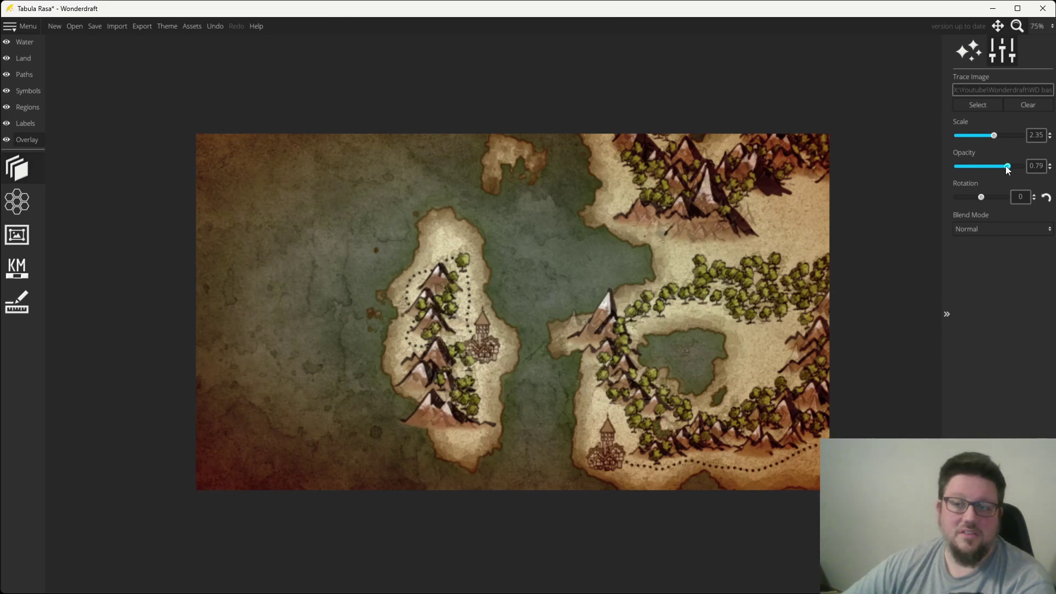
{"action": "left_click_drag", "start_coordinate": [1008, 166], "coordinate": [956, 167]}
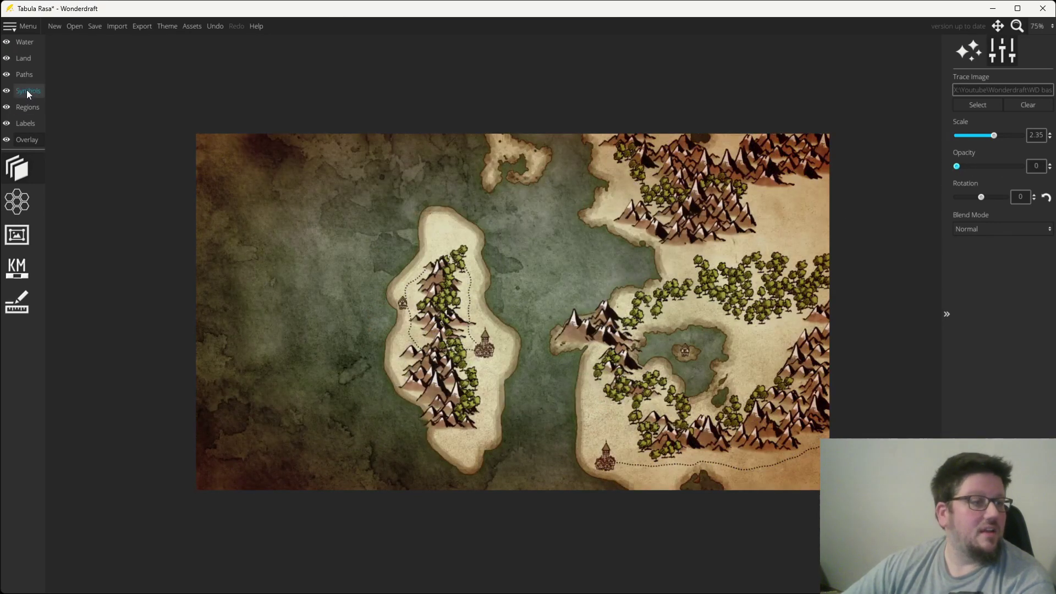
Select the Raise Land tool on the Land layer
{"action": "left_click", "coordinate": [21, 58]}
{"action": "left_click", "coordinate": [17, 269]}
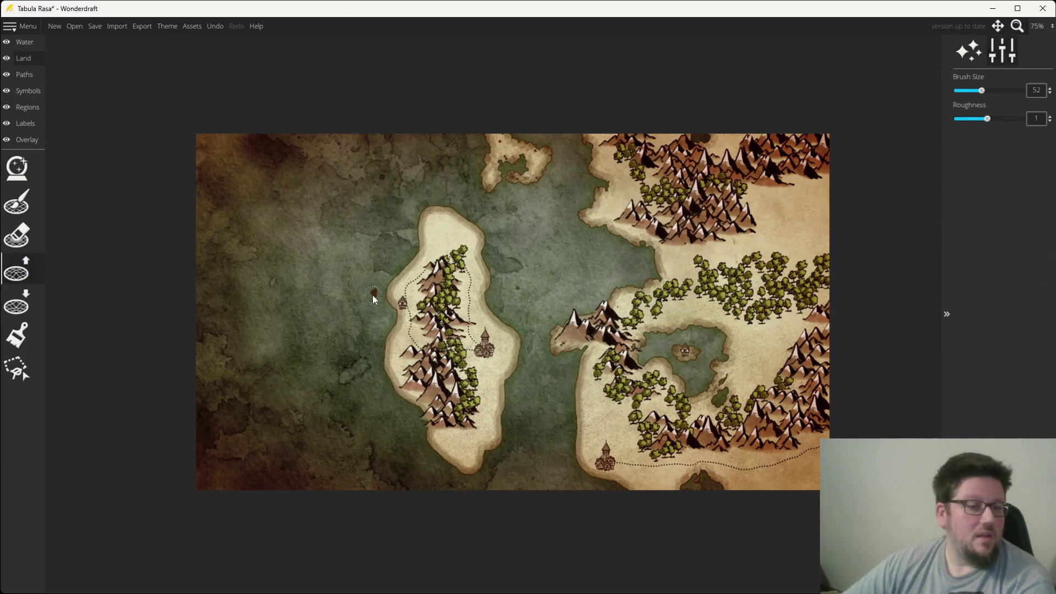